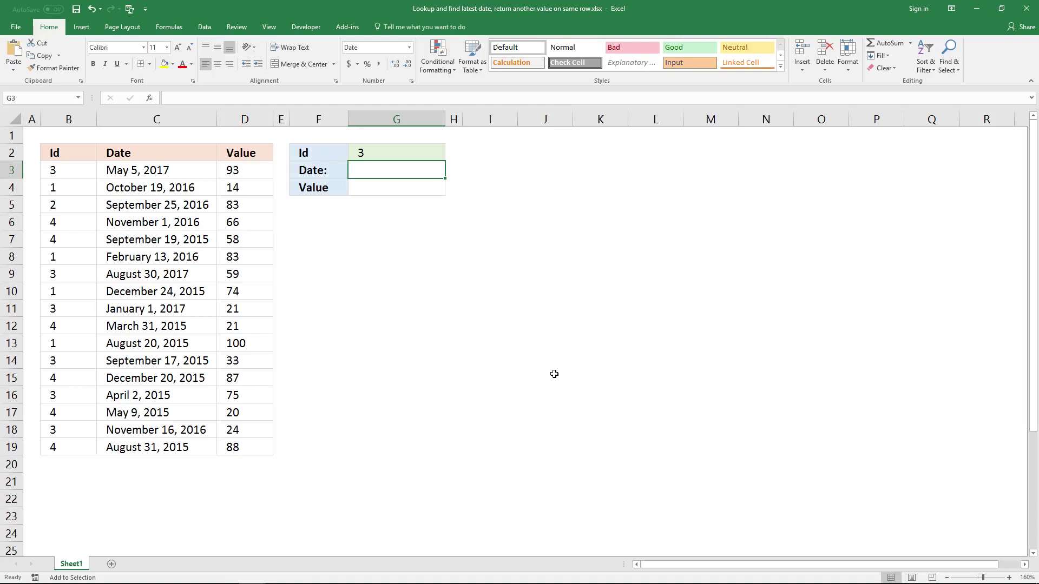
Start a MAX formula in G3 whose condition compares the Id in G2 with the Id column, (G2=B3:B19)
left_click(403, 158)
left_click(406, 156)
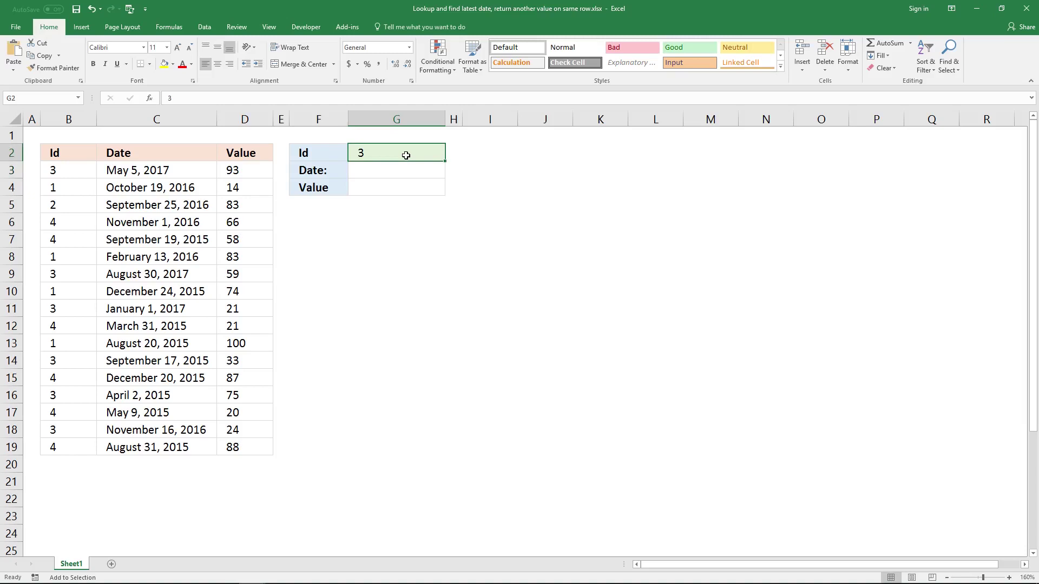
left_click(390, 169)
left_click(390, 169)
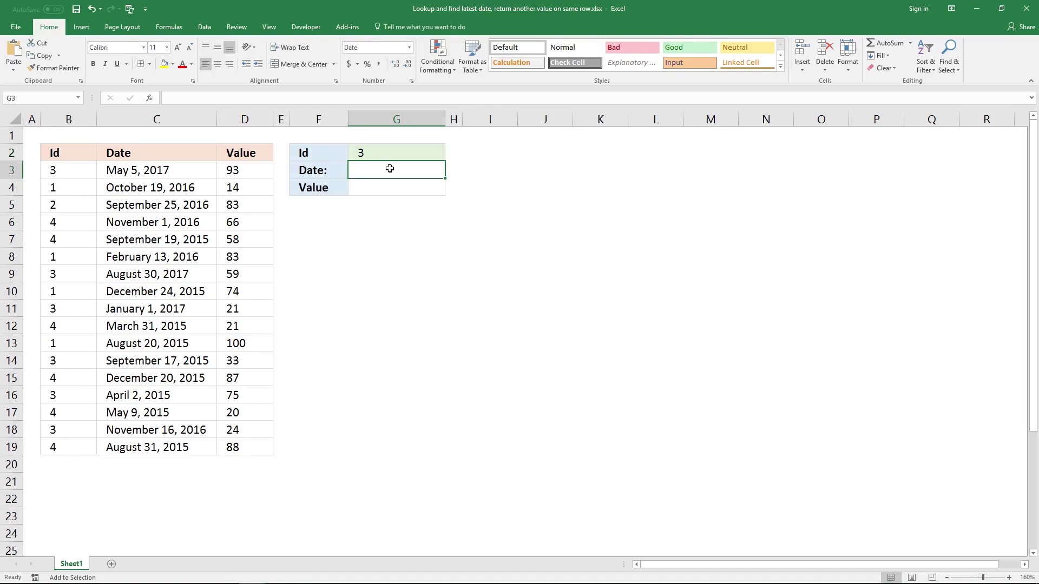
type("=MA")
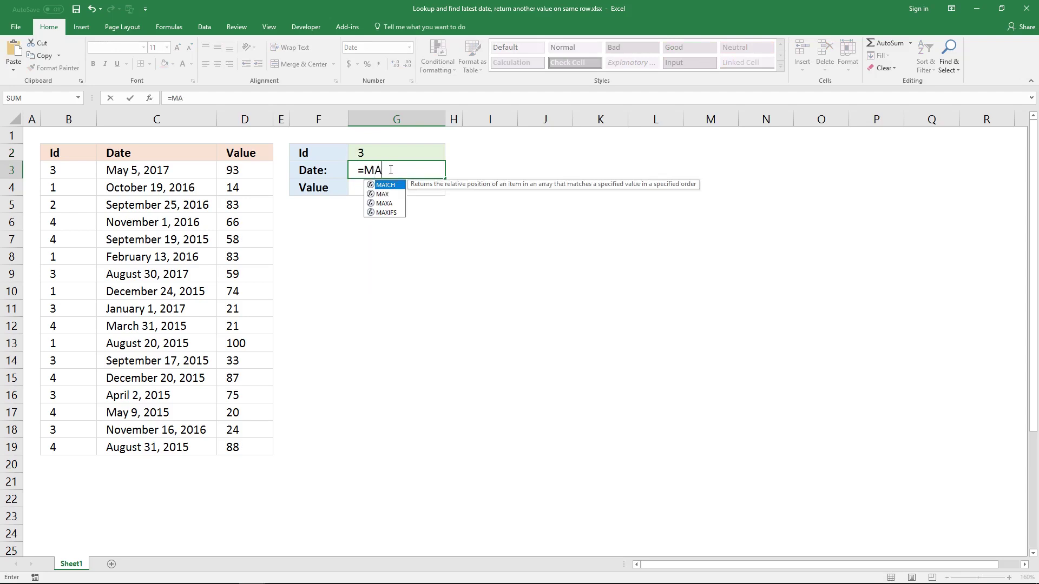
type("X(")
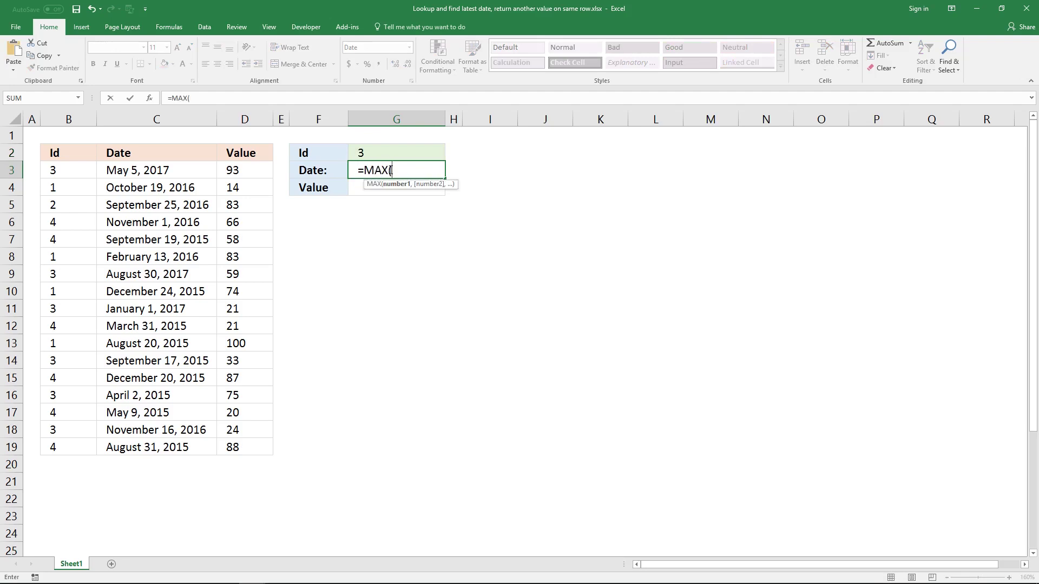
type("(")
left_click(364, 150)
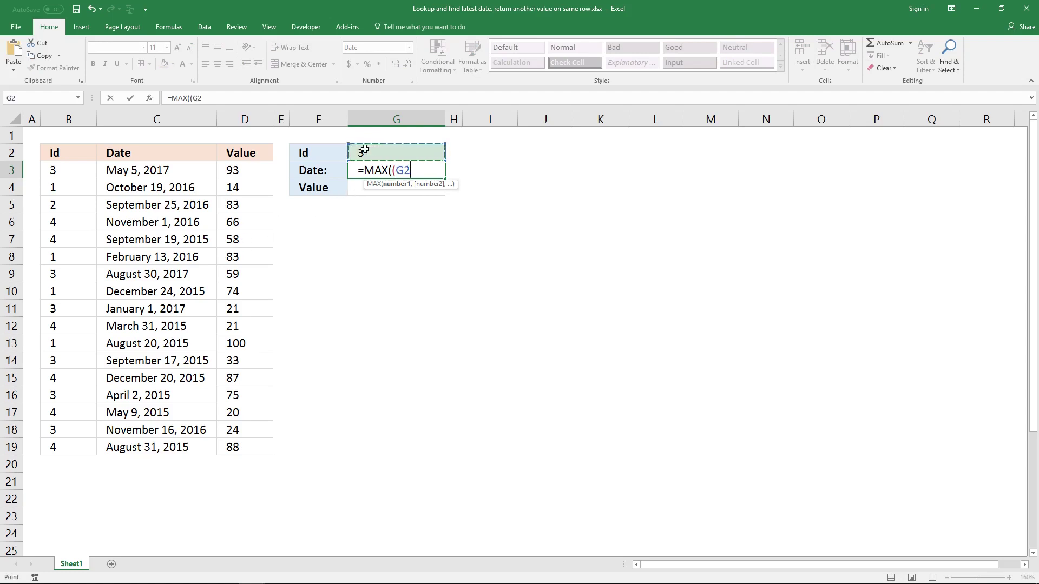
type("=")
left_click_drag(86, 173, 77, 444)
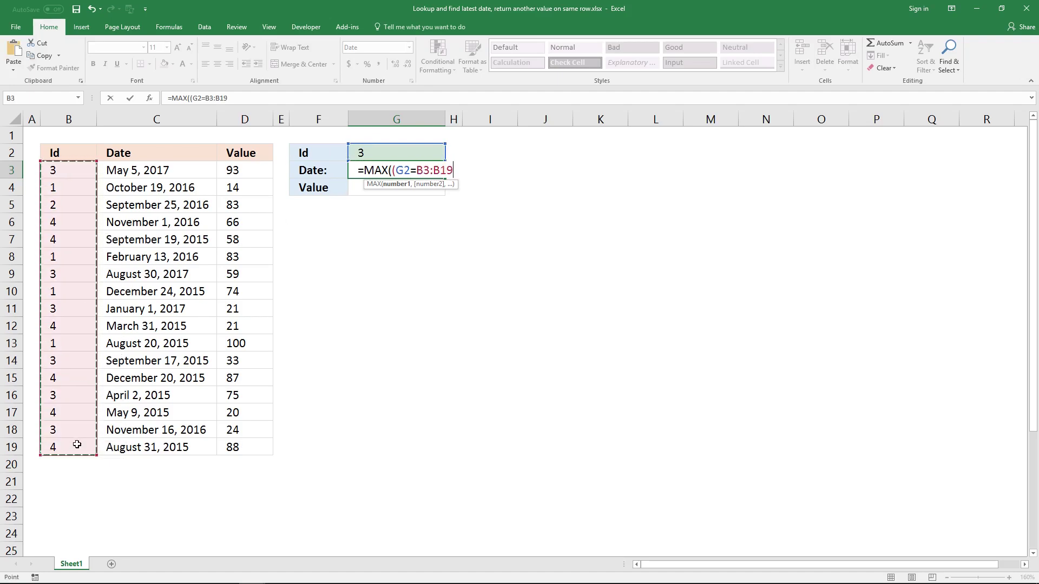
left_click_drag(77, 445, 77, 445)
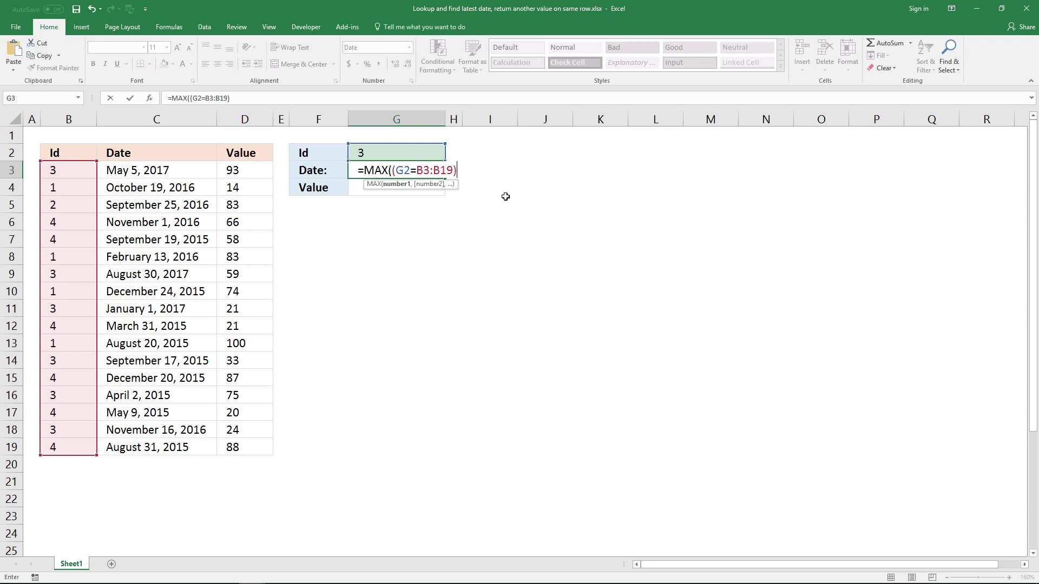
Multiply the condition by the dates C3:C19 and enter G3 as the array formula =MAX((G2=B3:B19)*C3:C19)
type("*")
left_click_drag(162, 170, 180, 441)
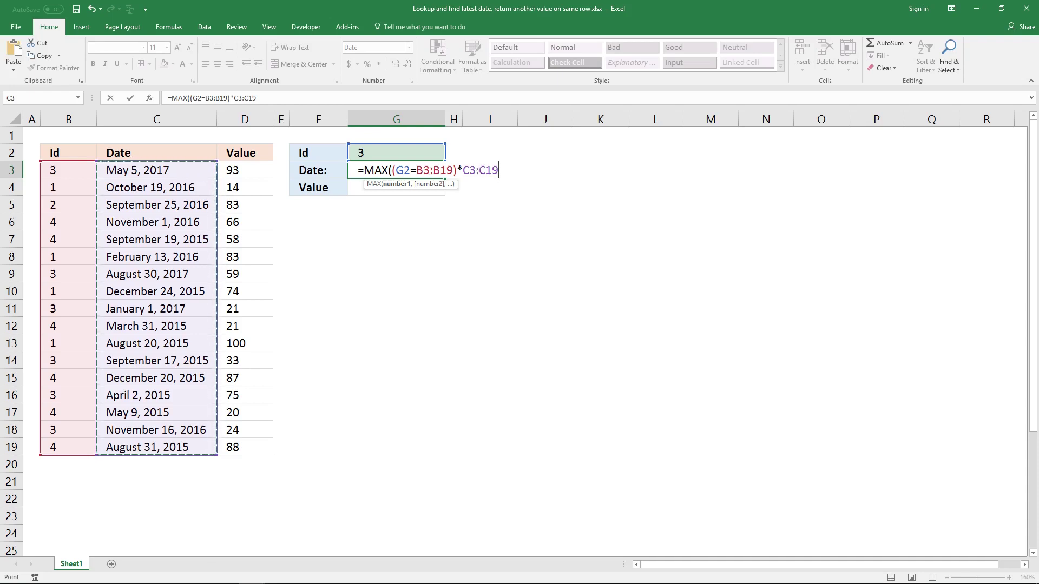
type(")")
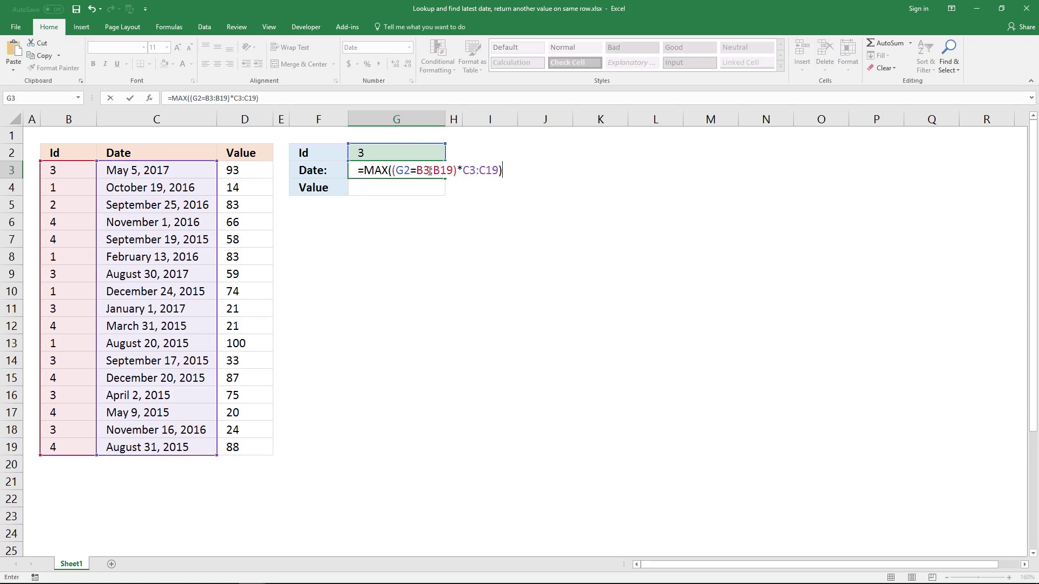
key("ctrl+shift+Return")
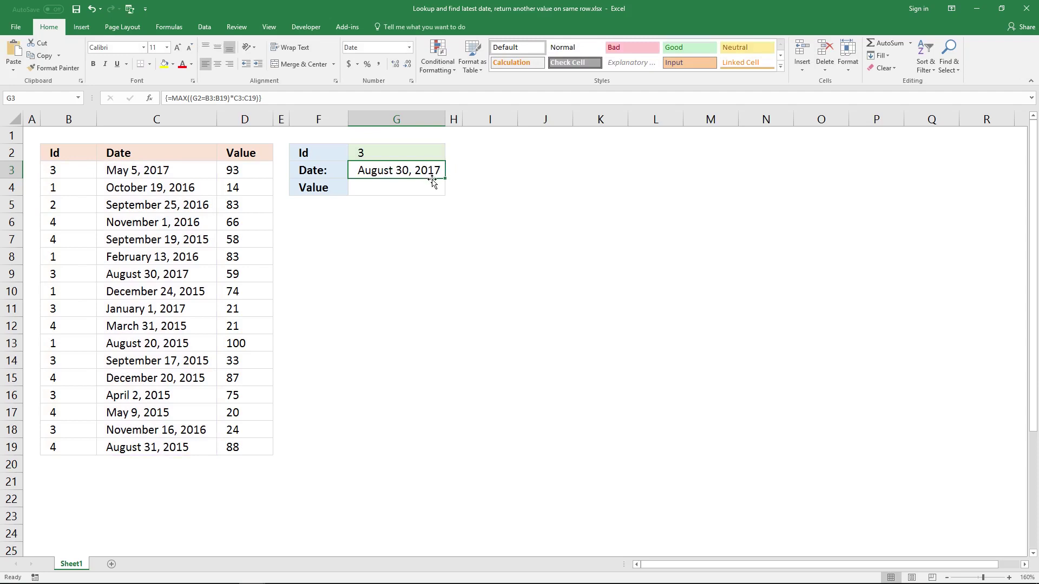
Check which rows match the Id in G2 by highlighting every Id cell containing 3 in column B
left_click(409, 155)
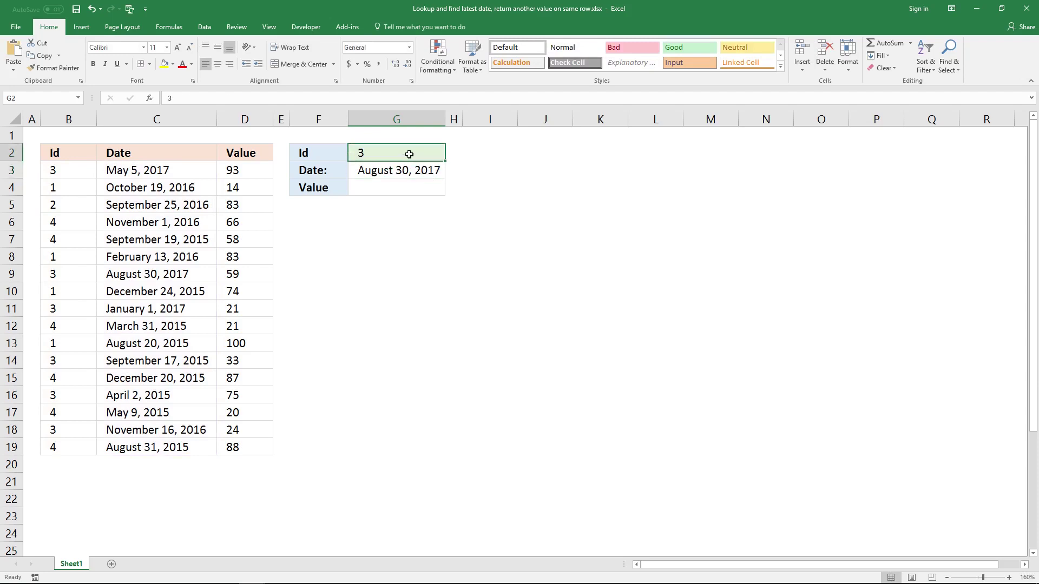
left_click(86, 167)
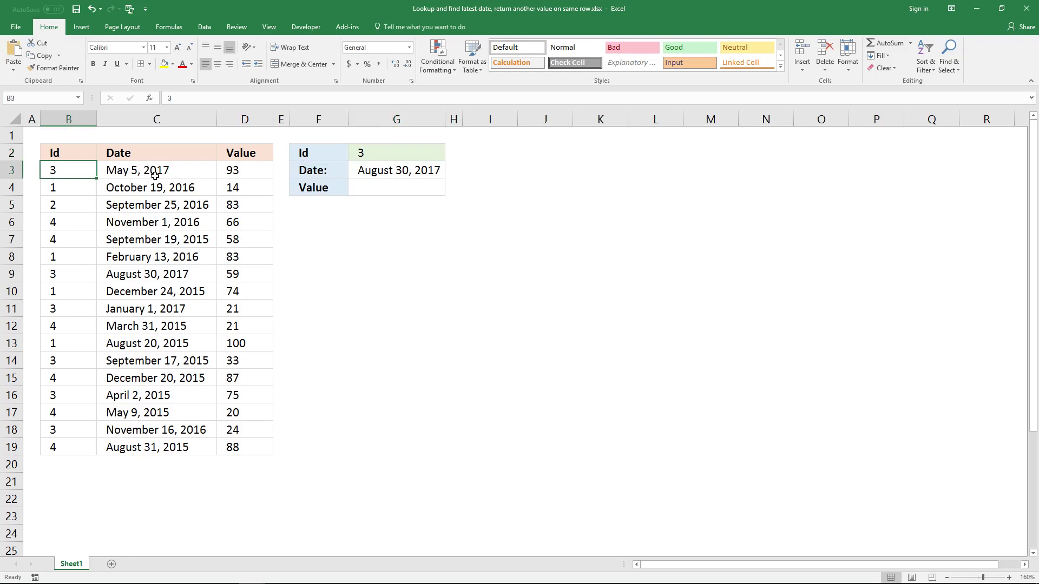
left_click(76, 272, "ctrl")
left_click(71, 308, "ctrl")
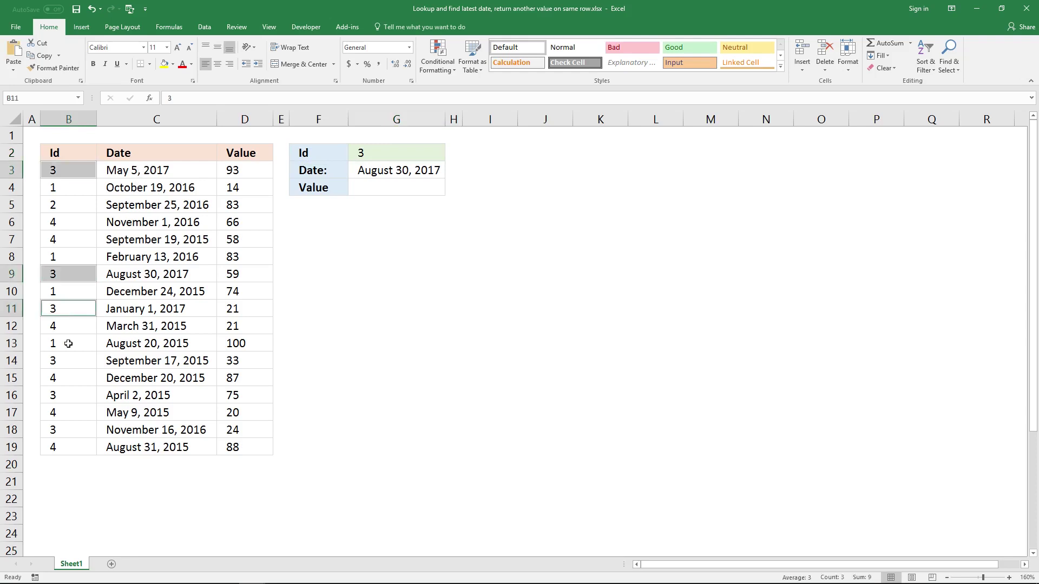
left_click(65, 362, "ctrl")
left_click(75, 398, "ctrl")
left_click(81, 429, "ctrl")
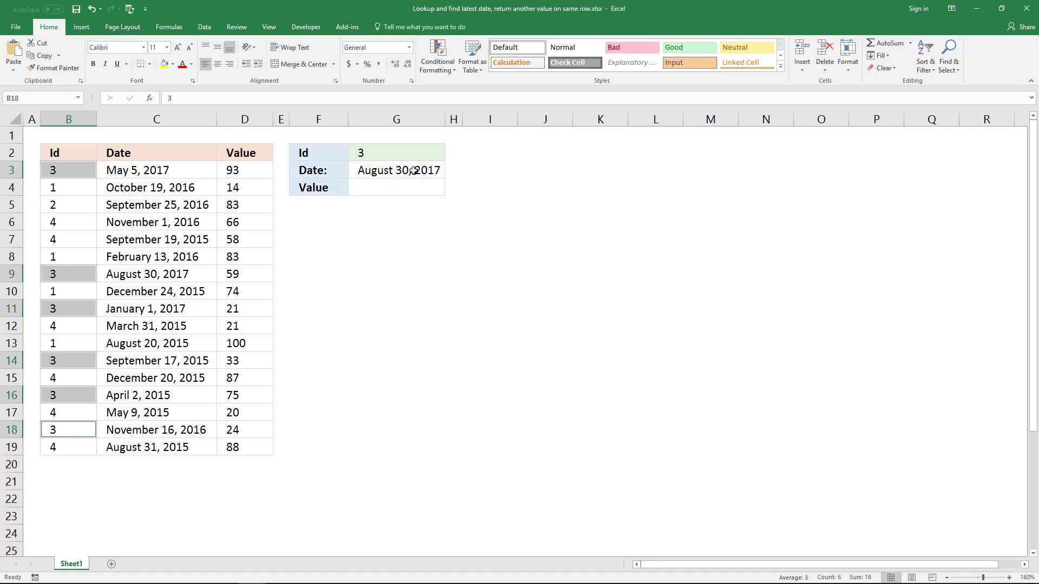
Enter the array formula =(G2=B3:B19) in I3 to test the Id column against the lookup Id
left_click(480, 169)
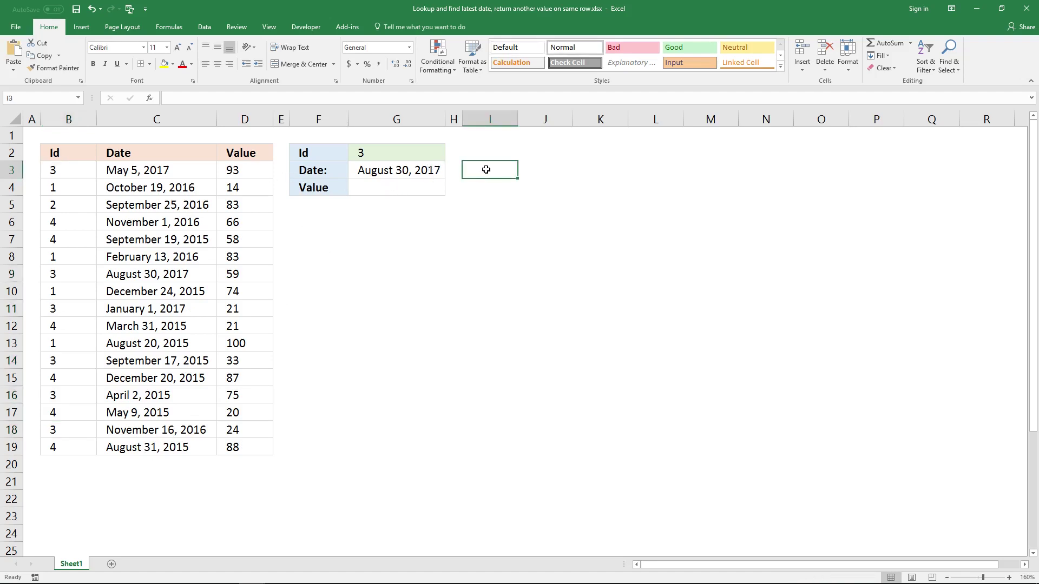
type("=")
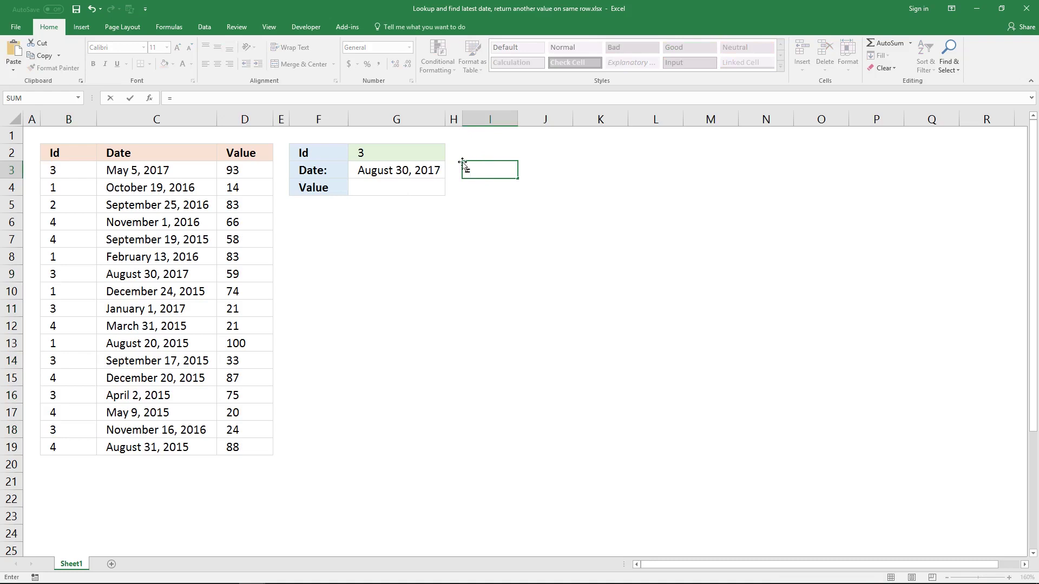
type("(")
left_click(421, 150)
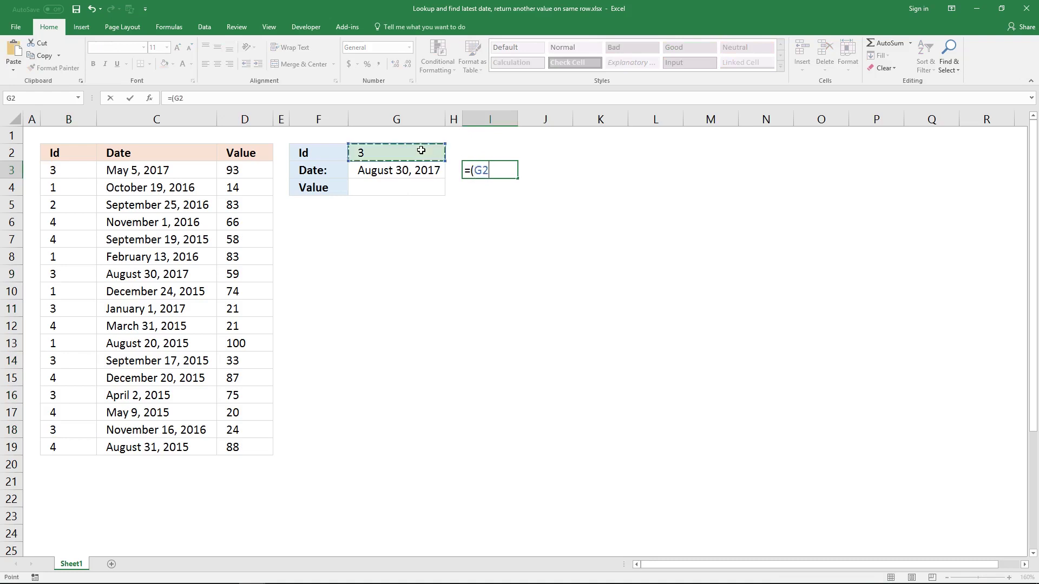
type("=")
left_click_drag(83, 173, 81, 445)
type(")")
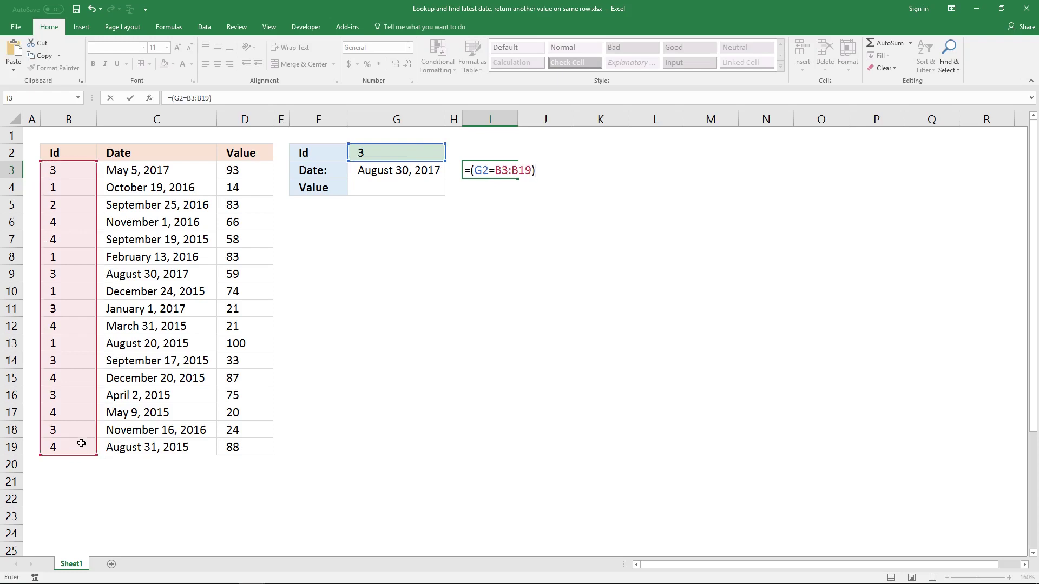
type("*")
key("ctrl+shift+Return")
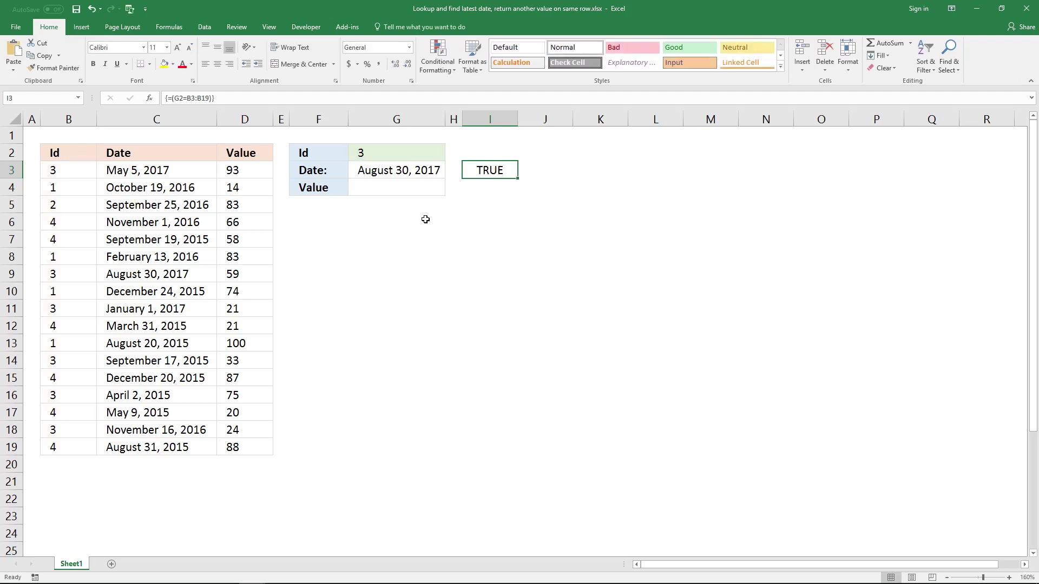
Extend the array formula =(G2=B3:B19) over I3:I19 and compare the results with the Ids
left_click_drag(493, 170, 487, 443)
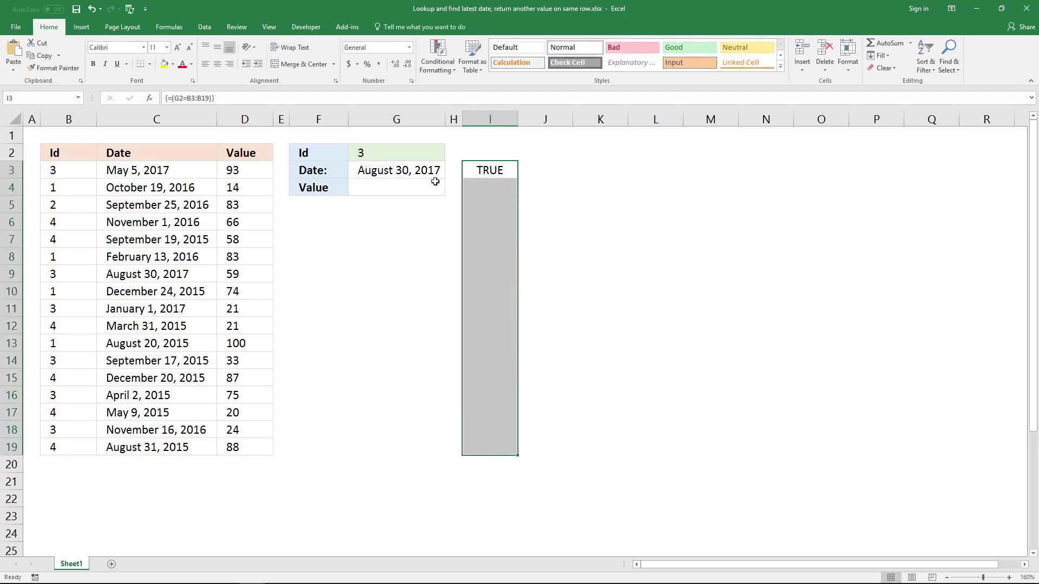
left_click(353, 103)
key("ctrl+shift+Return")
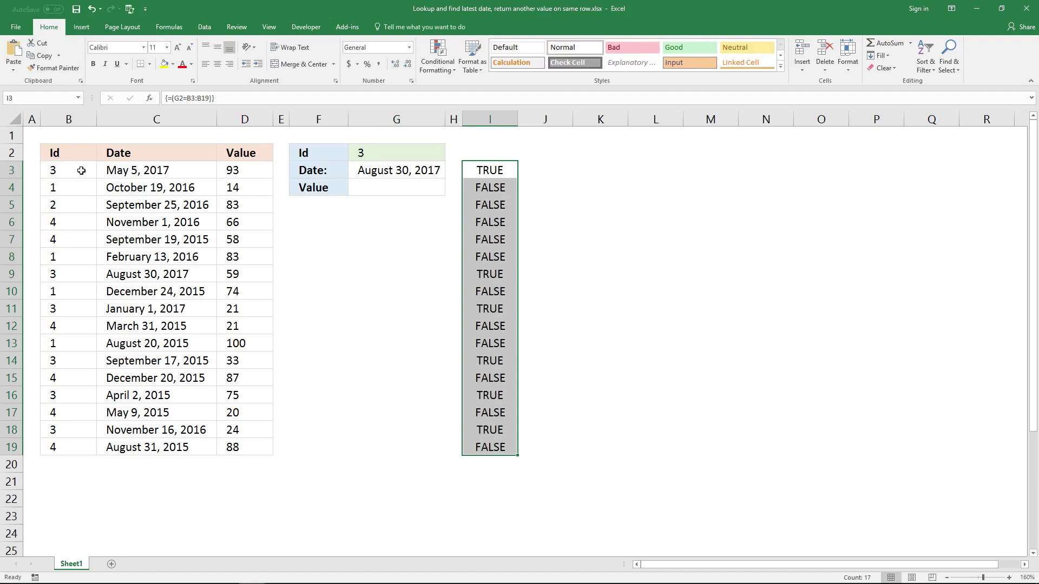
left_click(65, 169)
left_click(374, 156)
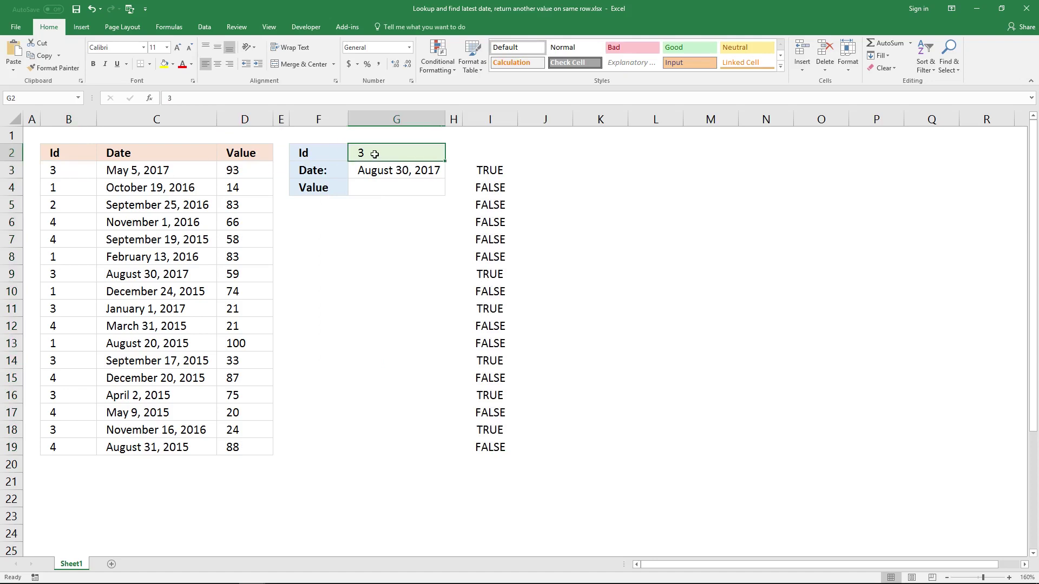
left_click(71, 187)
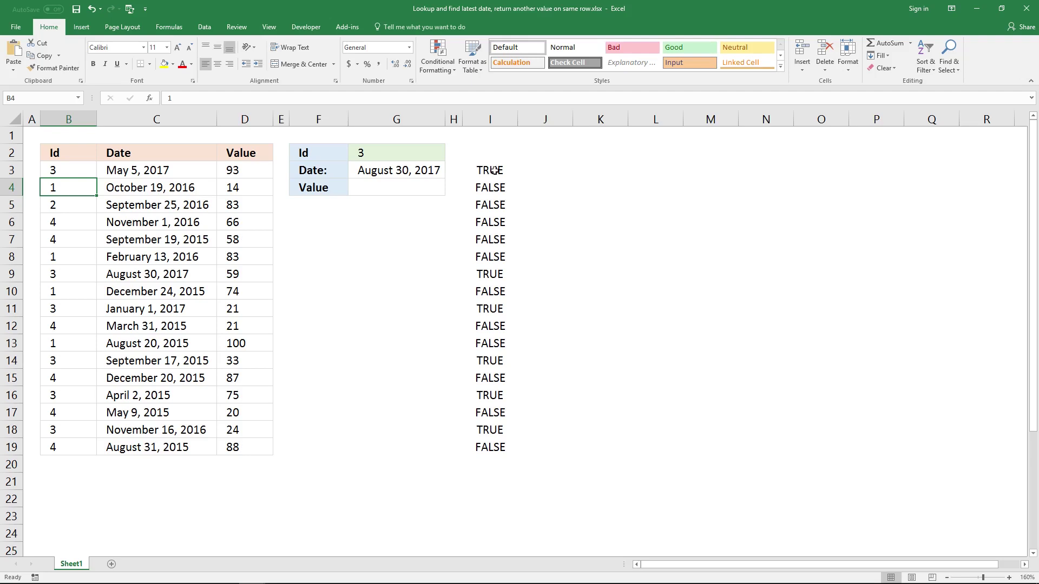
Enter the array formula =(G3=C3:C19) in J3 to test the Date column against the latest date
left_click(533, 171)
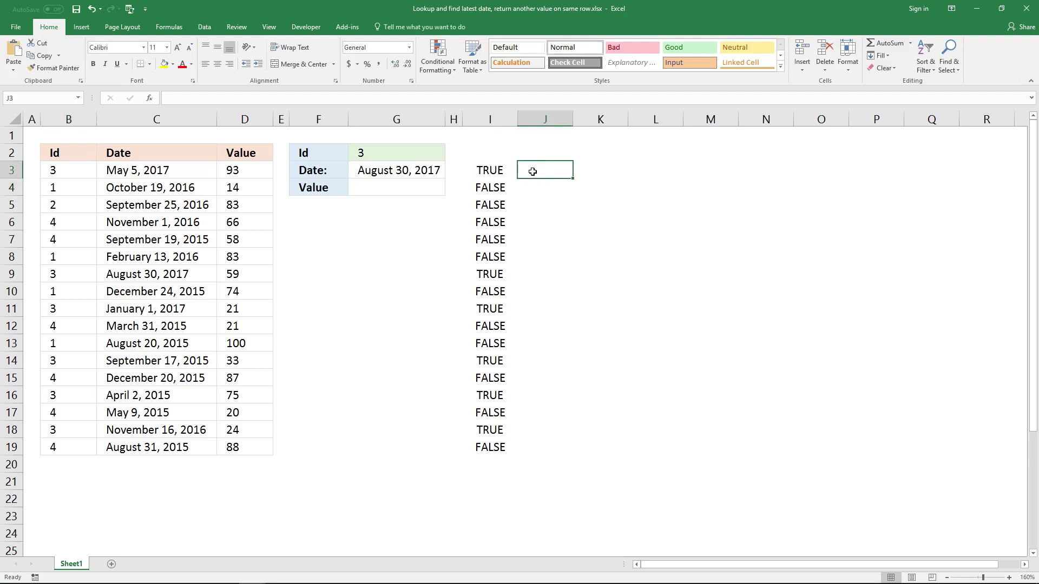
type("=")
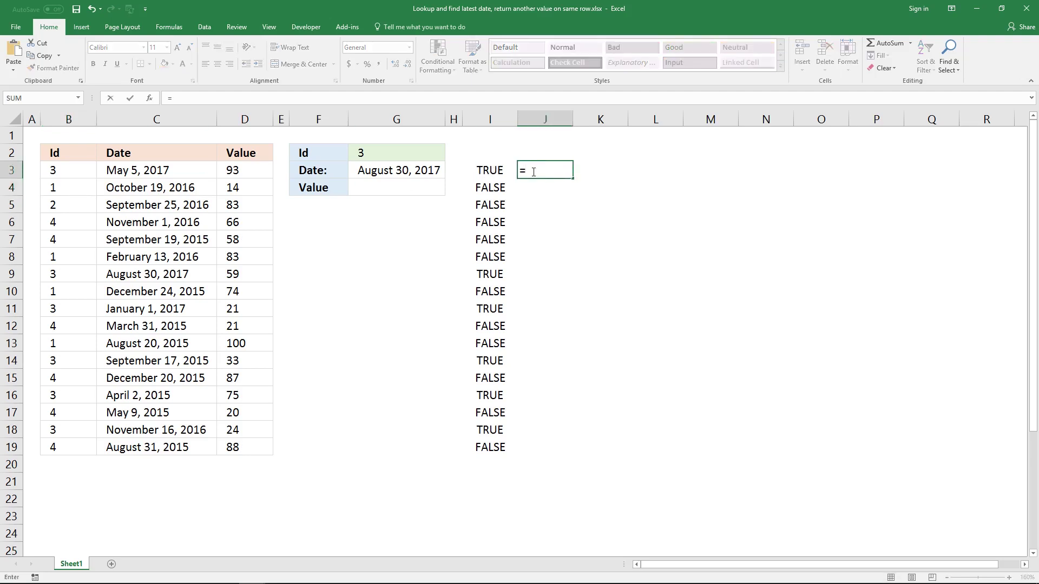
type("(")
left_click(399, 170)
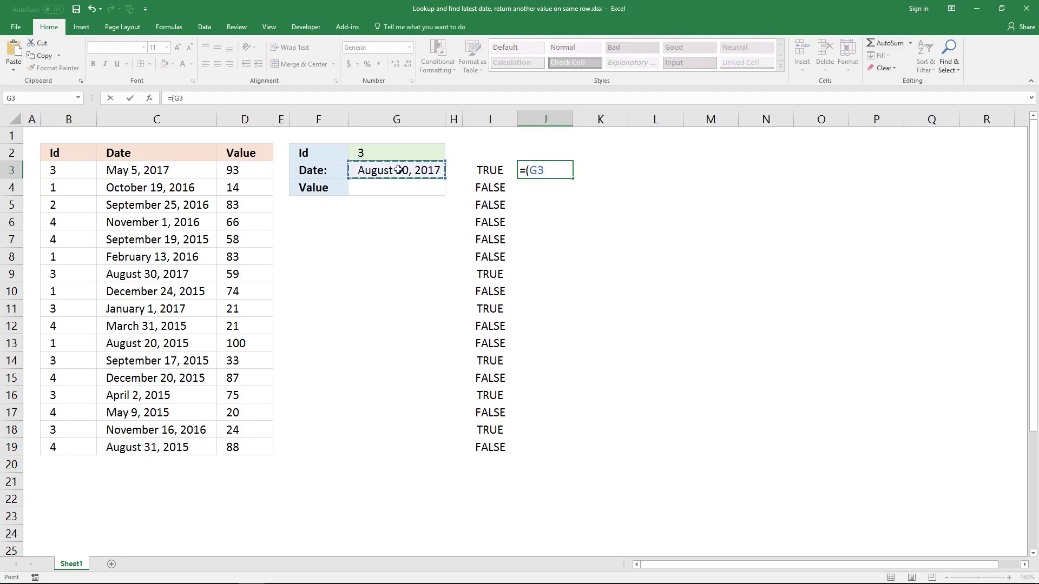
type("=")
left_click(197, 174)
left_click_drag(197, 174, 184, 450)
type(")")
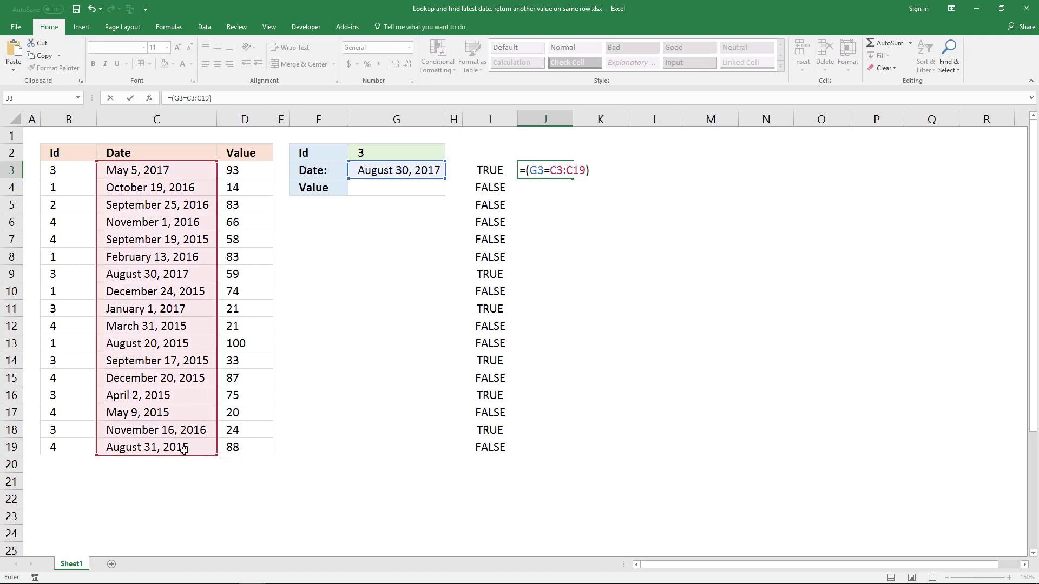
key("ctrl+shift+Return")
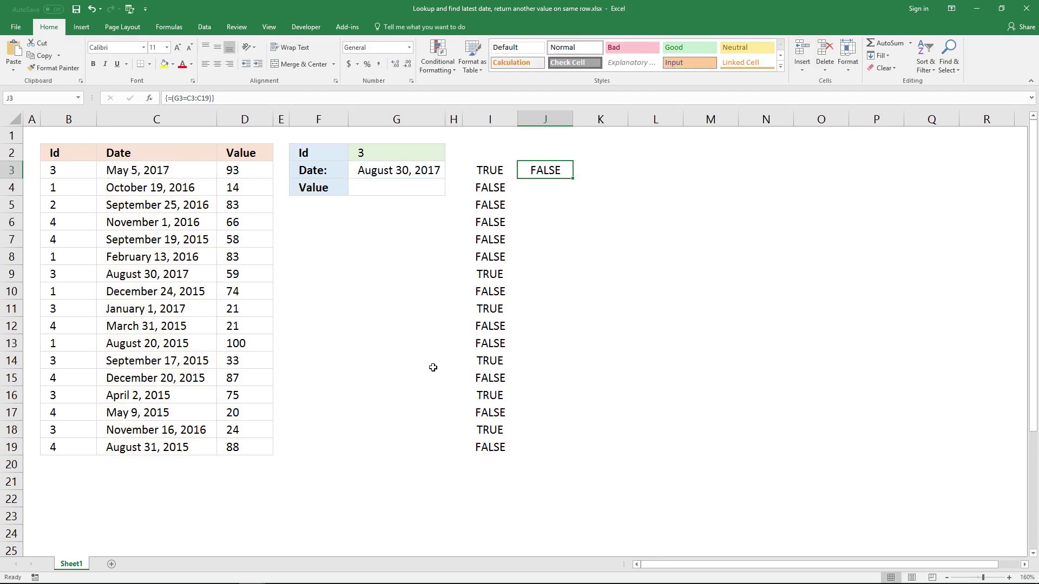
Extend the array formula =(G3=C3:C19) over J3:J19 and check the matching date in row 9
left_click_drag(541, 171, 528, 447)
left_click(308, 98)
key("ctrl+shift+Return")
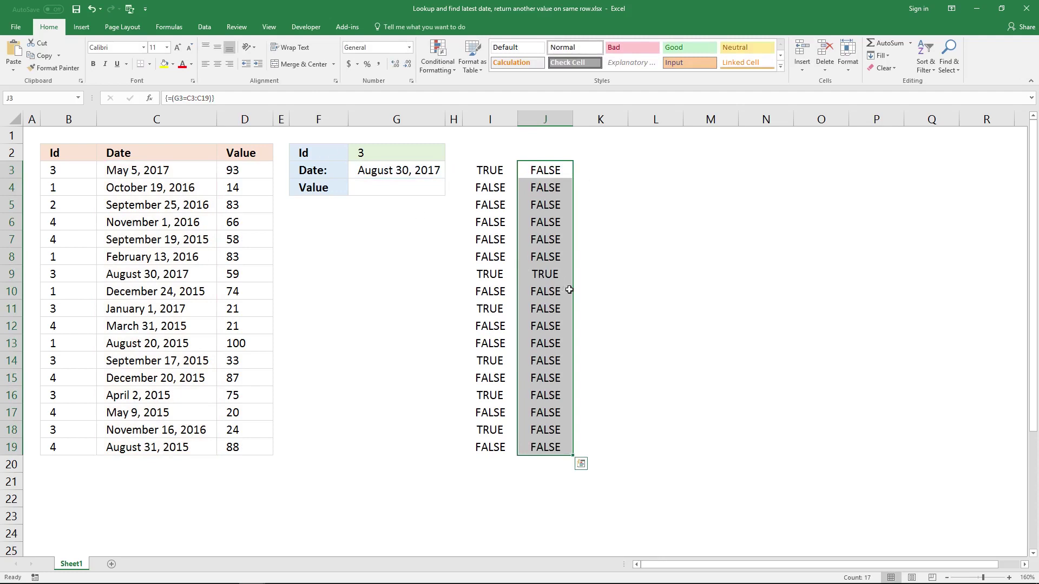
left_click(550, 272)
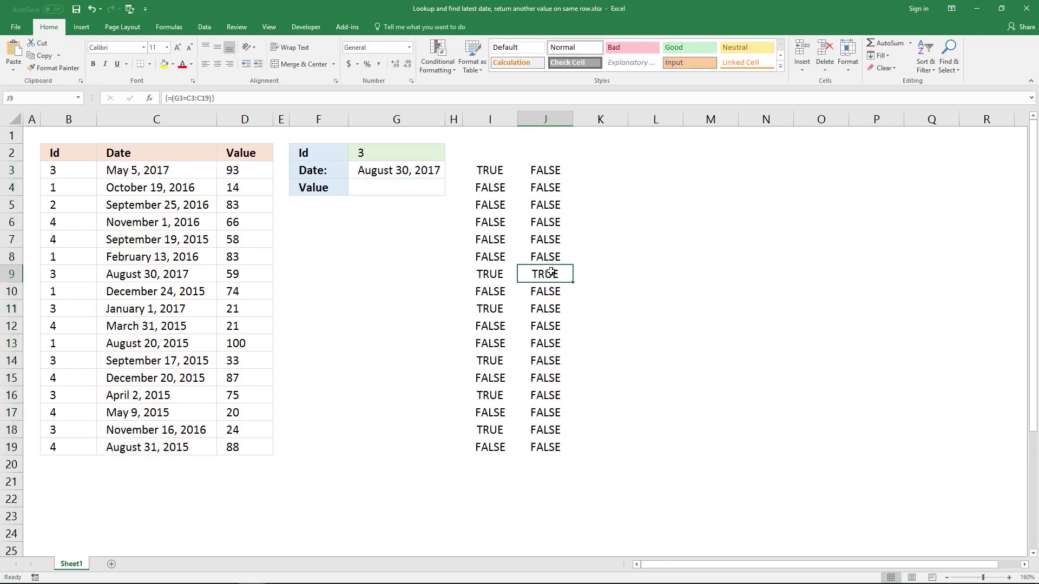
left_click(157, 279)
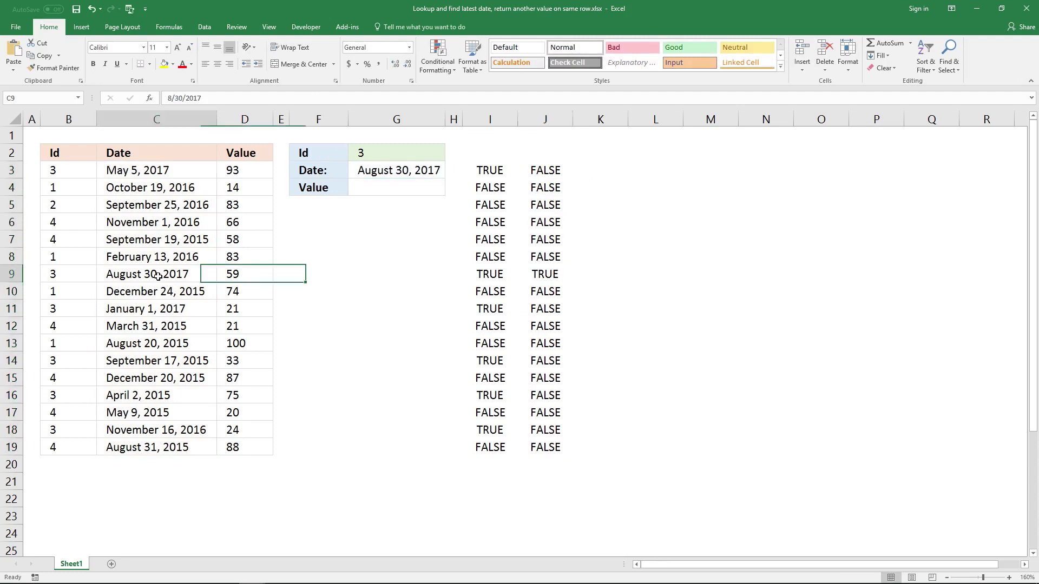
left_click(535, 280)
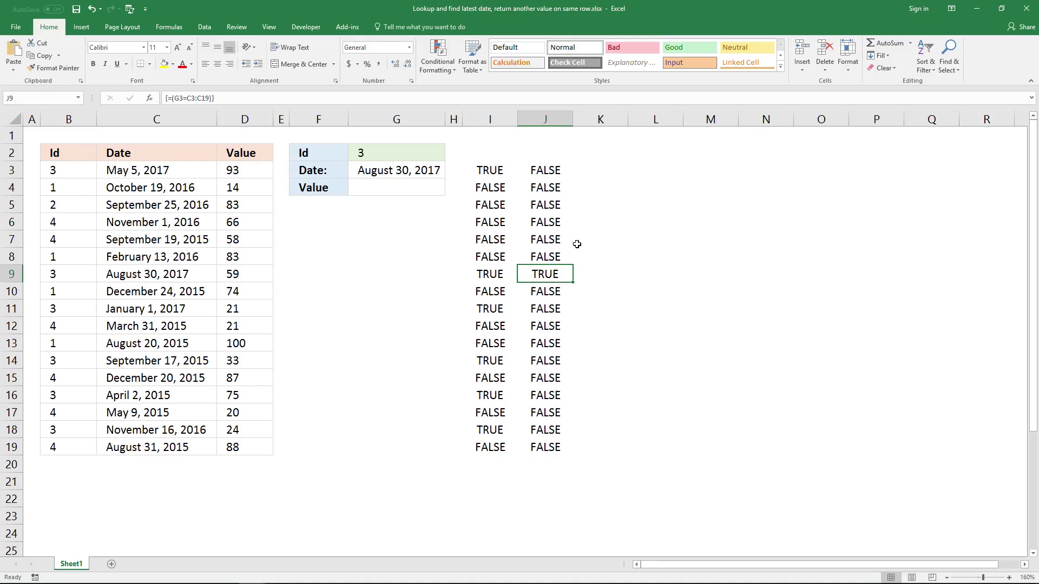
Enter the array formula =MATCH(ROW(C3:C19),ROW(C3:C19)) in K3 to number the table rows
left_click(598, 170)
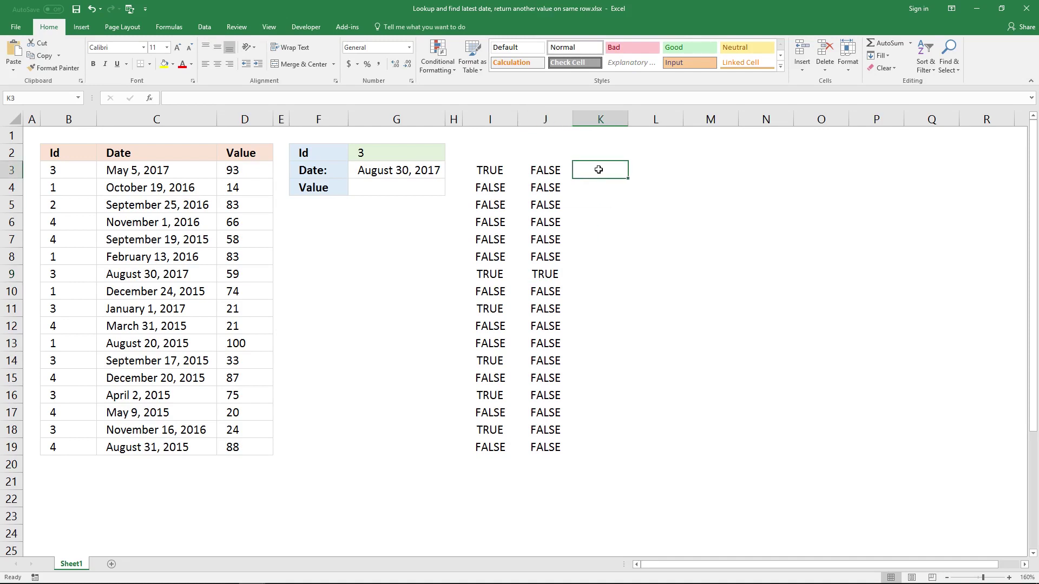
type("=M")
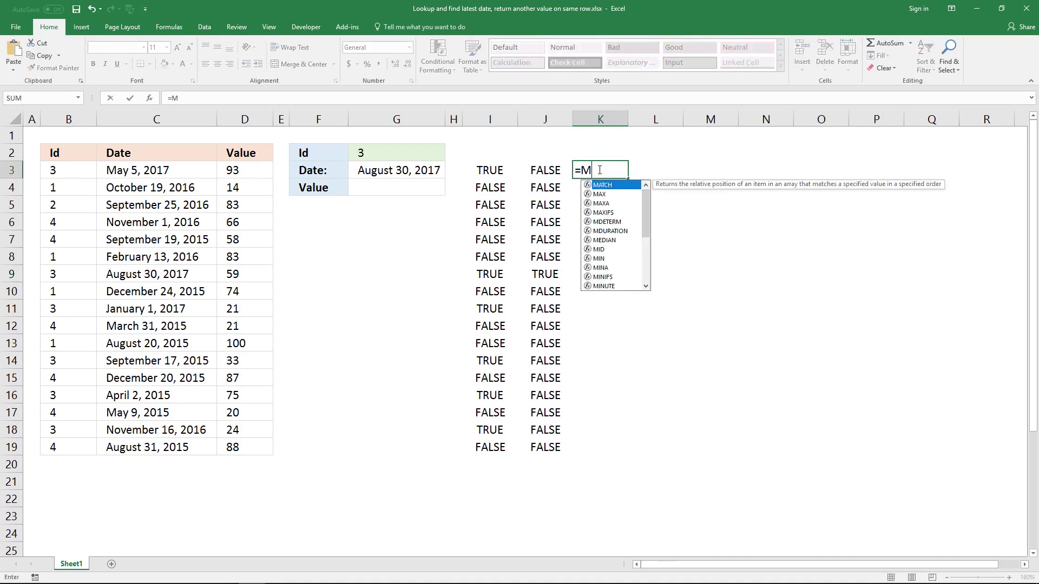
type("ATCH(RWO")
key("BackSpace")
key("BackSpace")
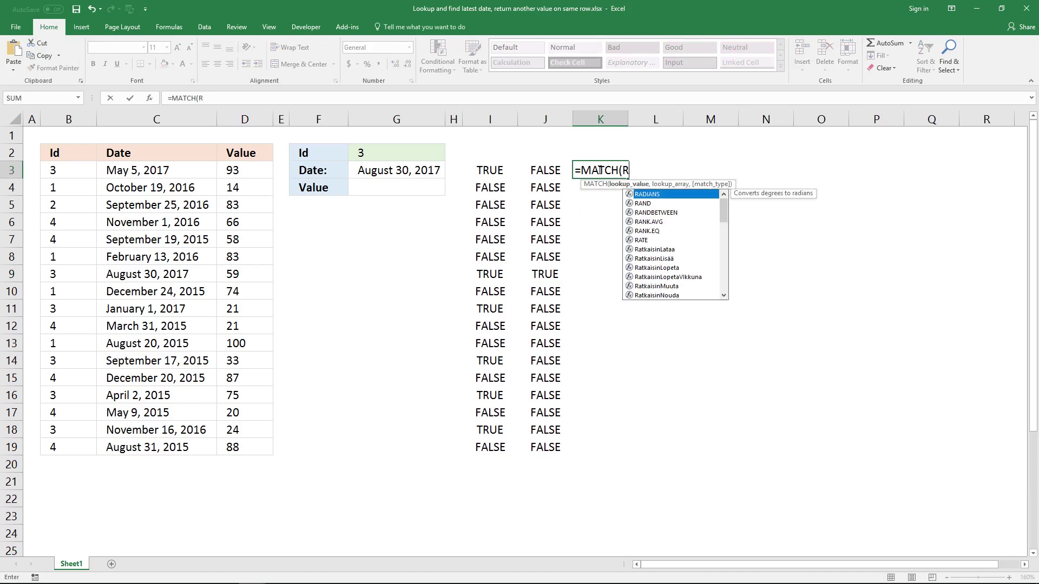
type("OW(")
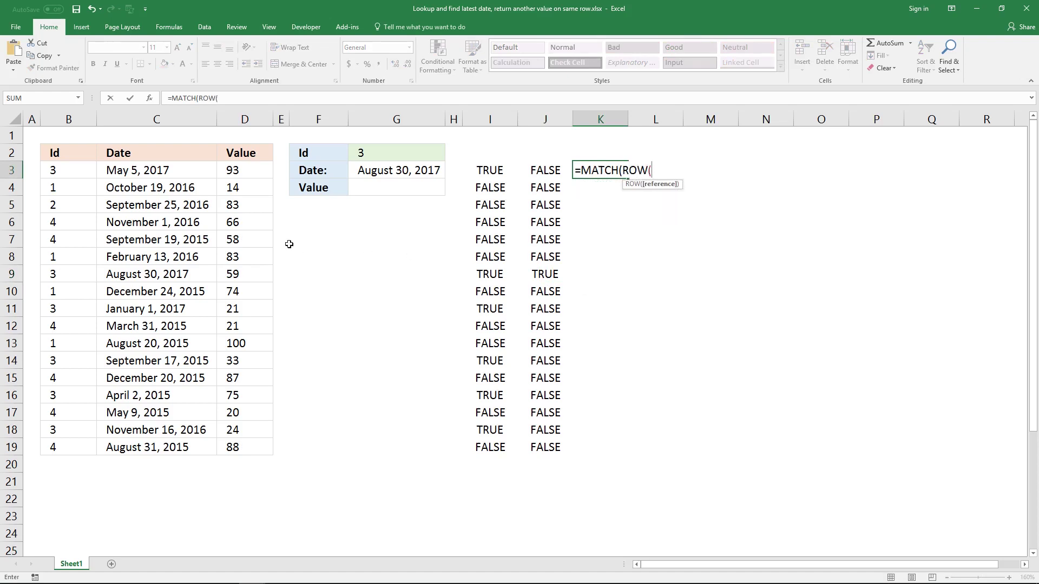
left_click_drag(180, 174, 152, 449)
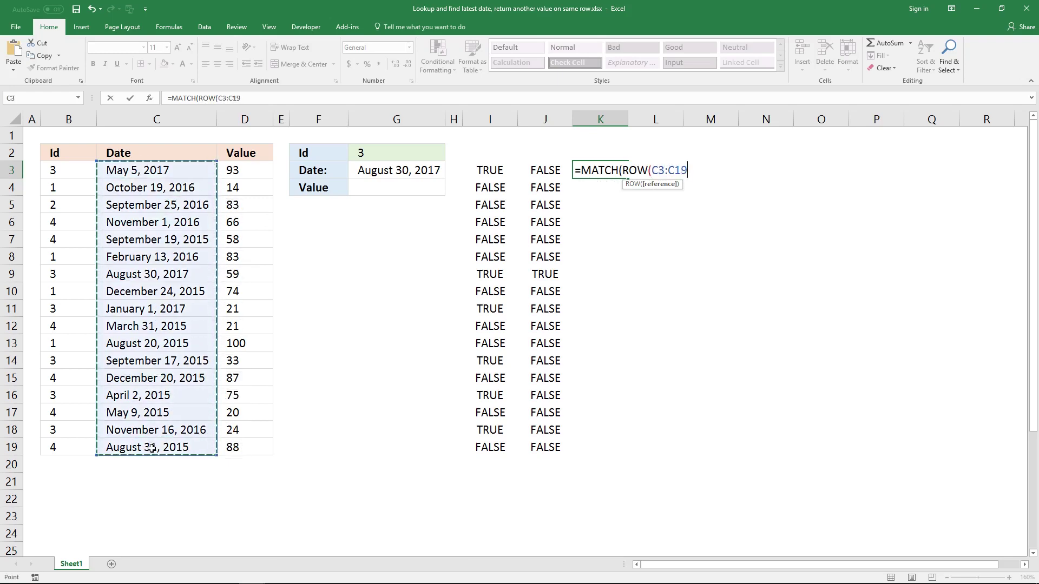
type(")")
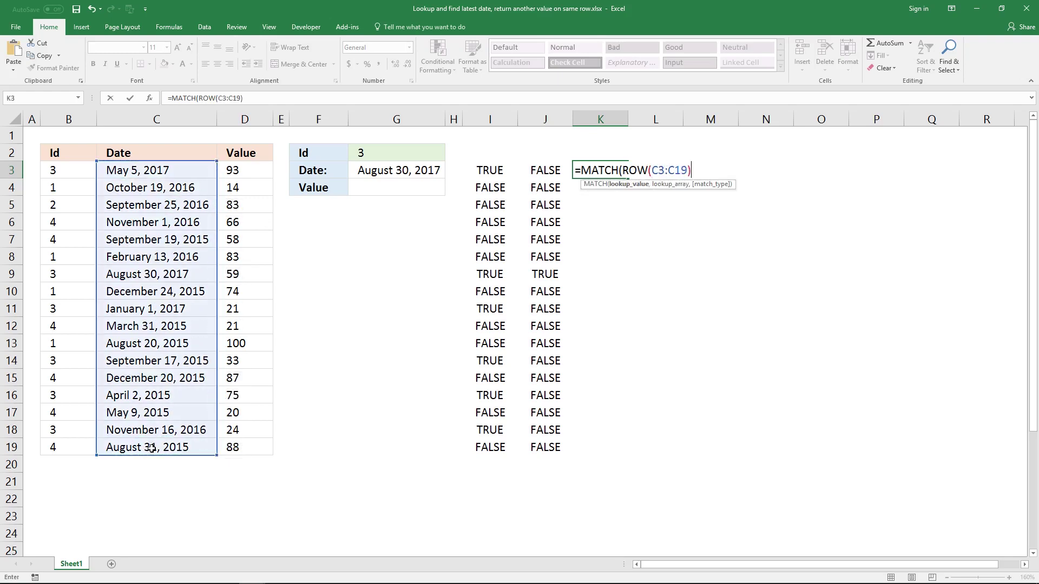
type(",ROW(")
left_click_drag(139, 447, 171, 170)
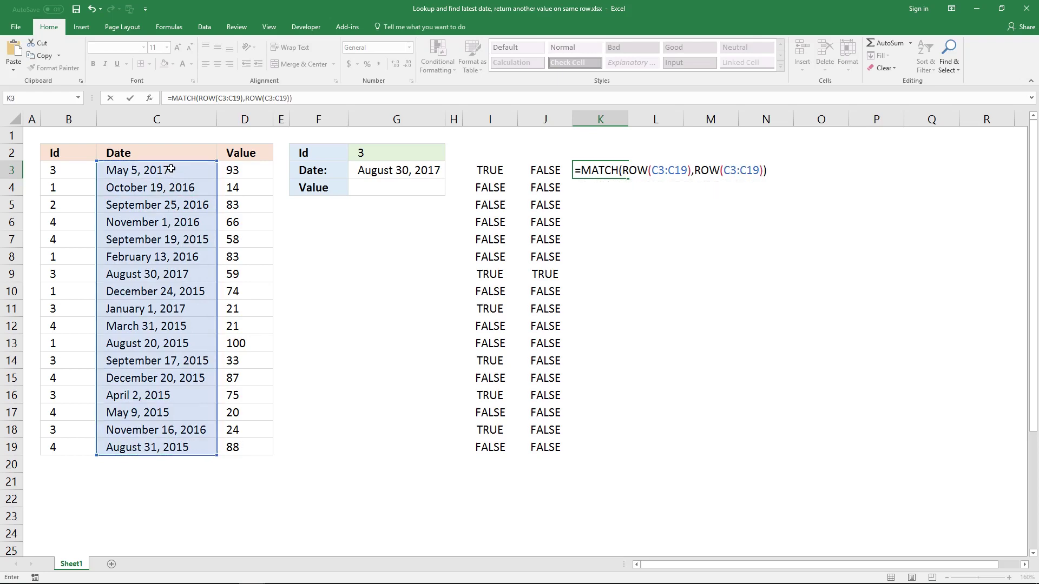
key("ctrl+shift+Return")
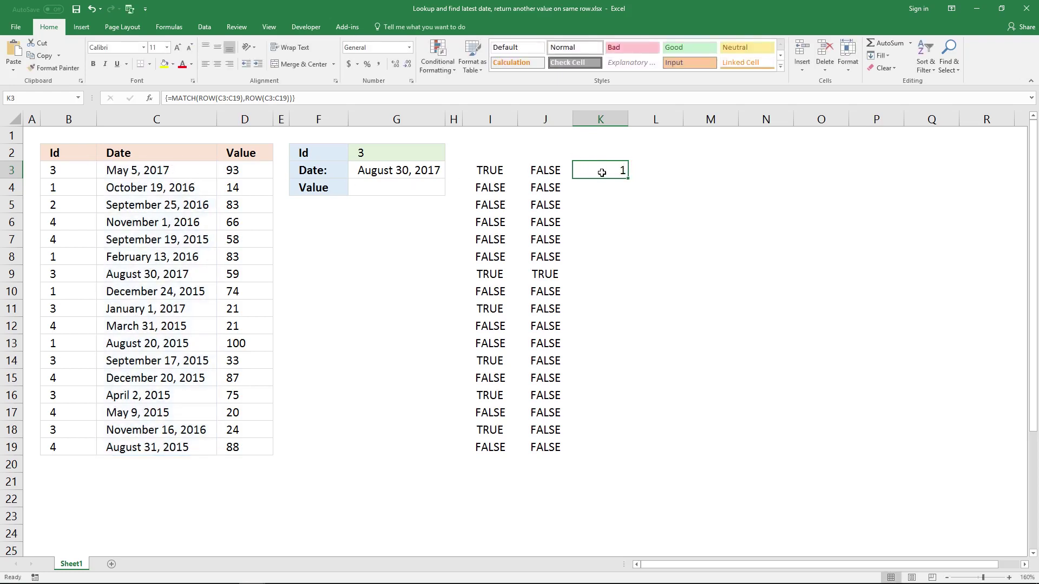
Extend the array formula =MATCH(ROW(C3:C19),ROW(C3:C19)) over K3:K20
left_click_drag(601, 172, 608, 460)
left_click(436, 102)
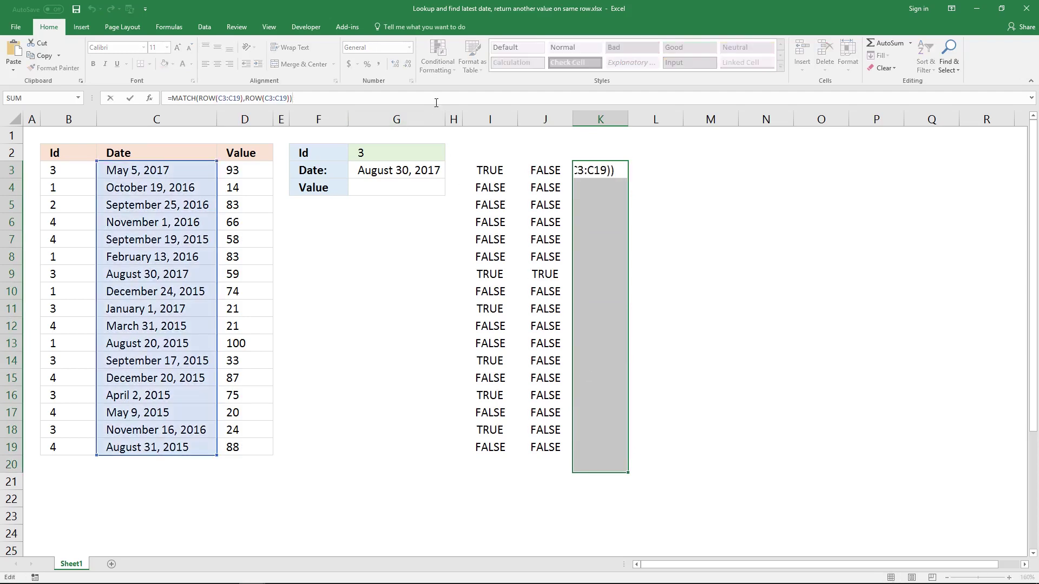
key("ctrl+shift+Return")
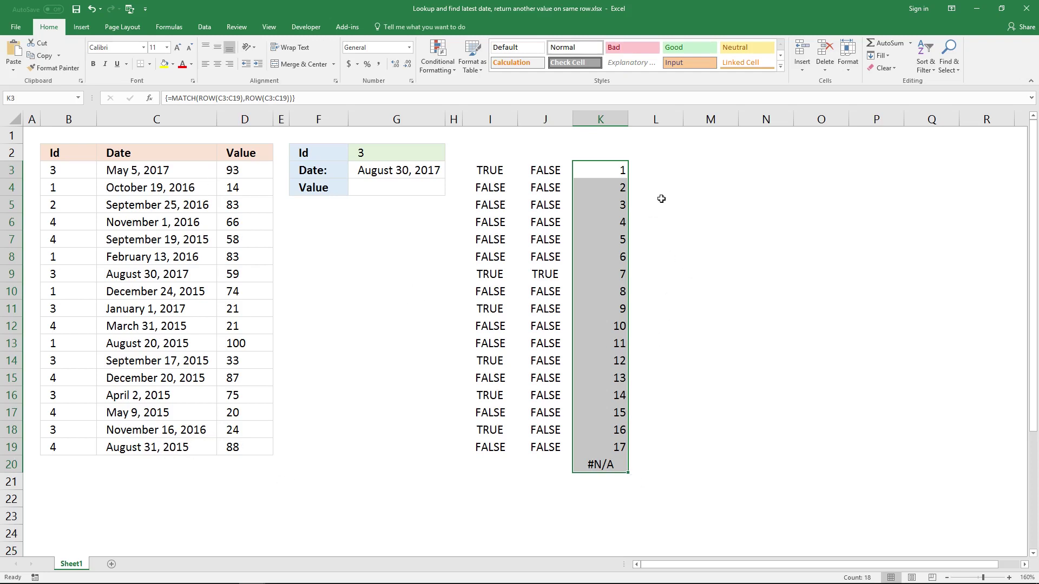
left_click(615, 169)
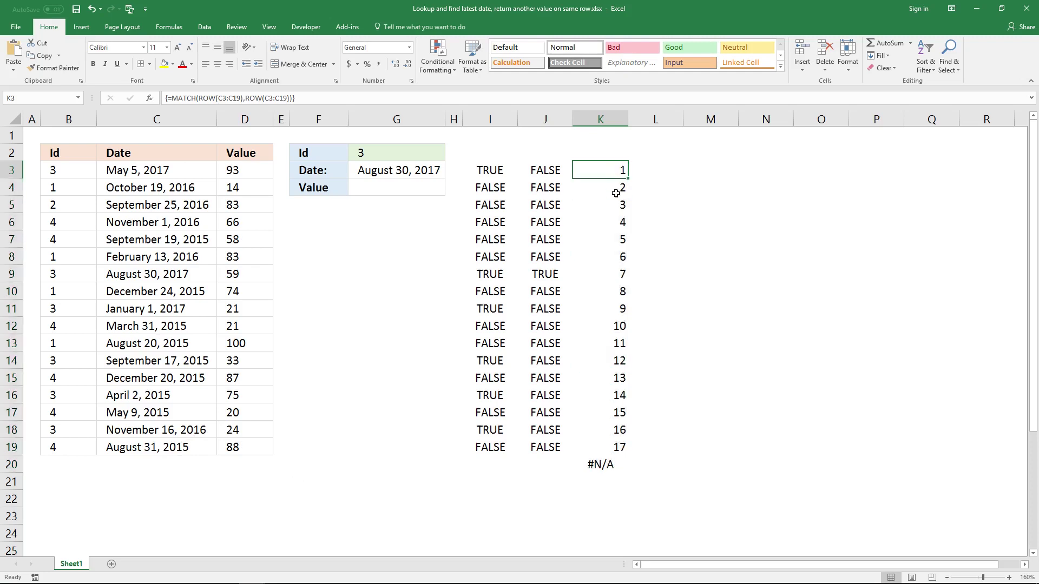
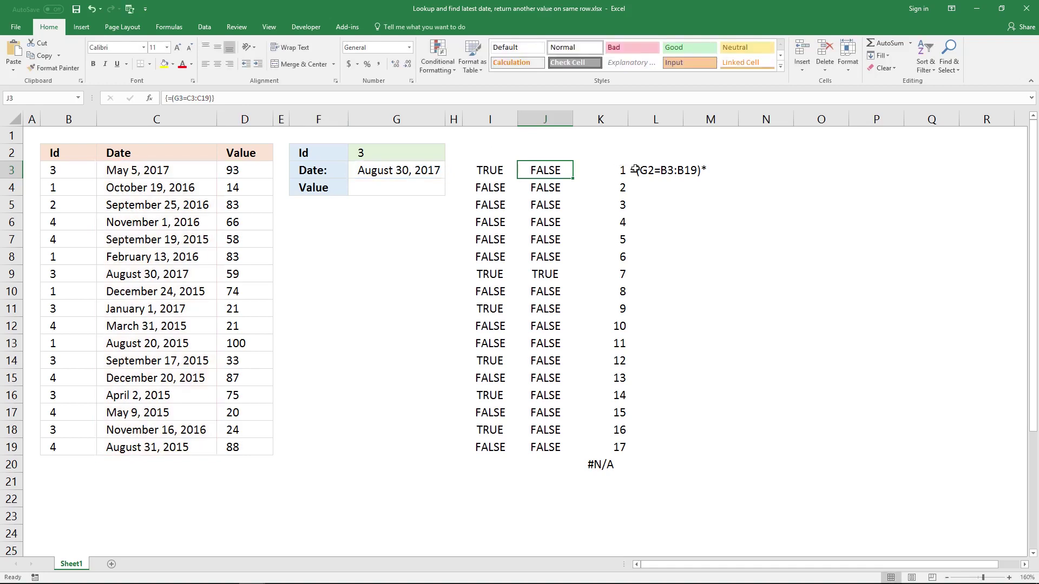
Append the date condition (G3=C3:C19)* to the formula text in L3
left_click(655, 170)
left_click(277, 101)
type("(G3=C3:C19)")
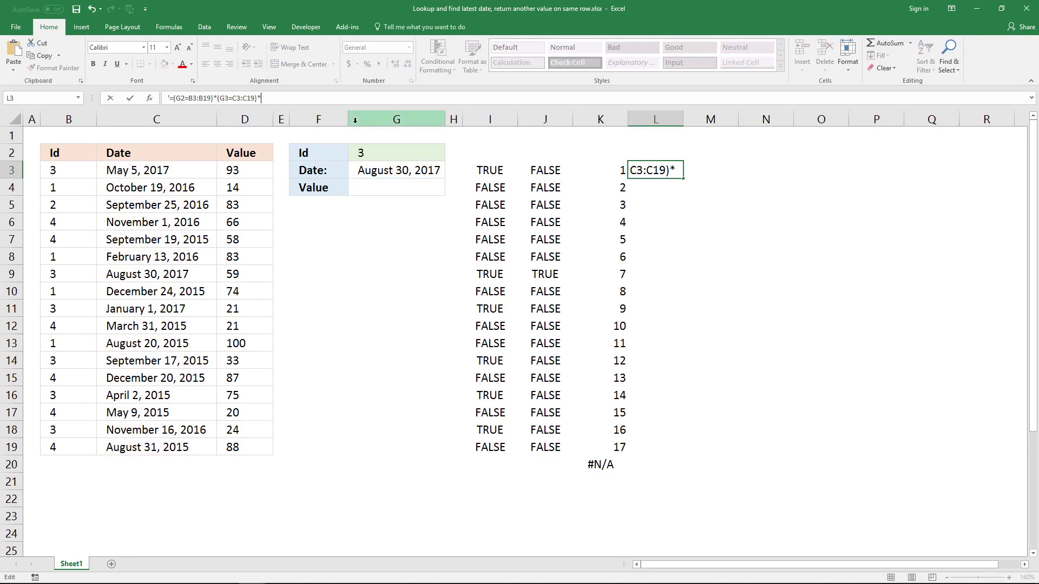
key("Return")
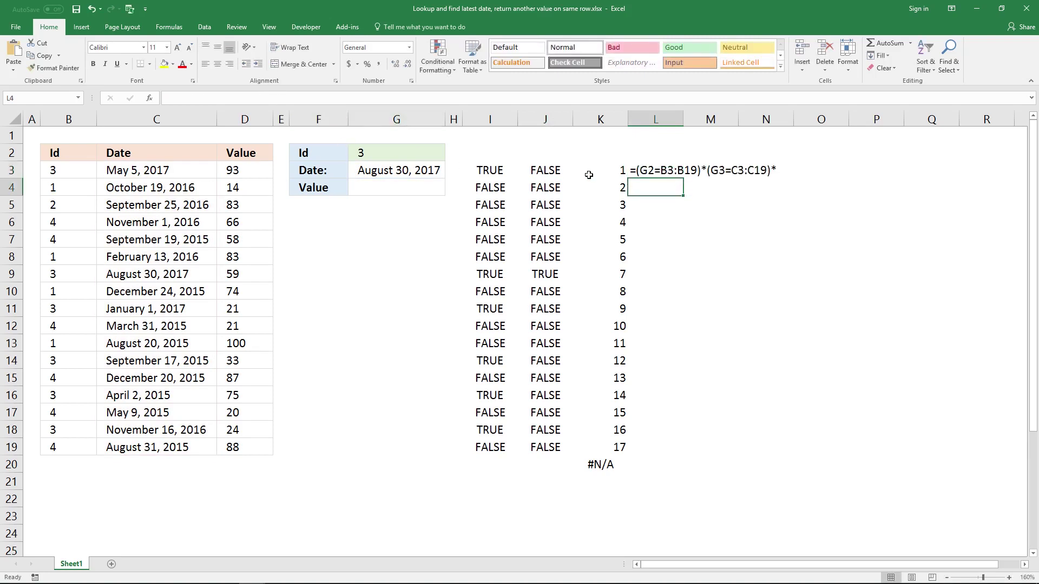
Append MATCH(ROW(C3:C19),ROW(C3:C19)) copied from K3 to the formula text in L3 and enter it as a live array formula
left_click(593, 170)
left_click(301, 97)
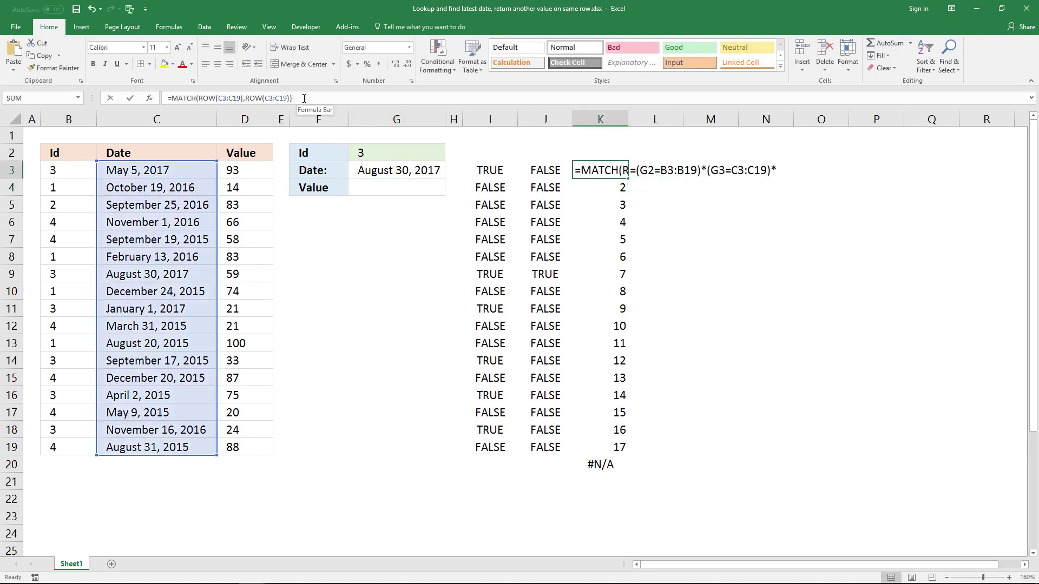
left_click_drag(295, 98, 175, 99)
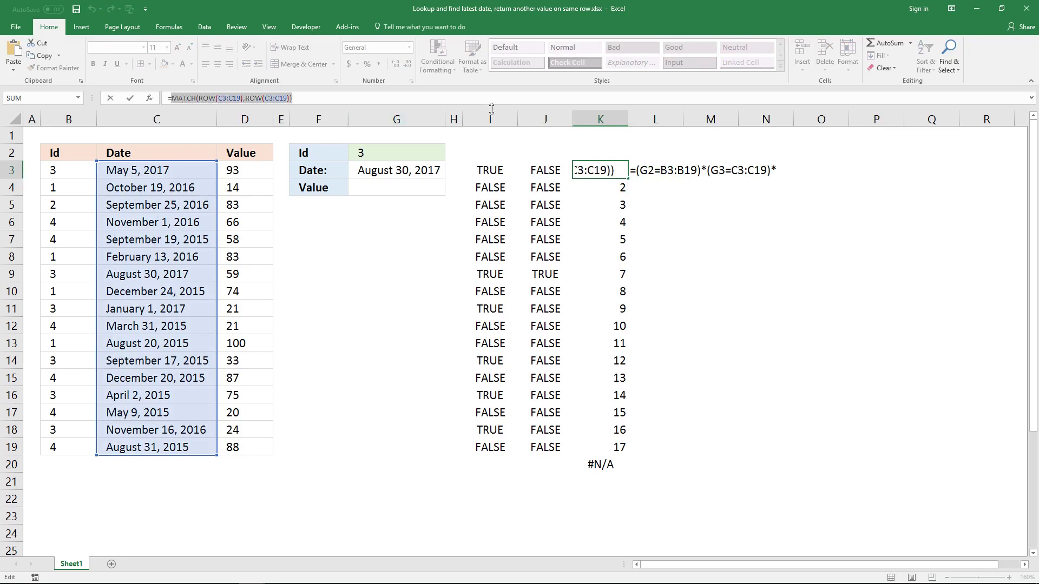
key("ctrl+c")
key("Escape")
key("Right")
left_click(343, 100)
key("ctrl+v")
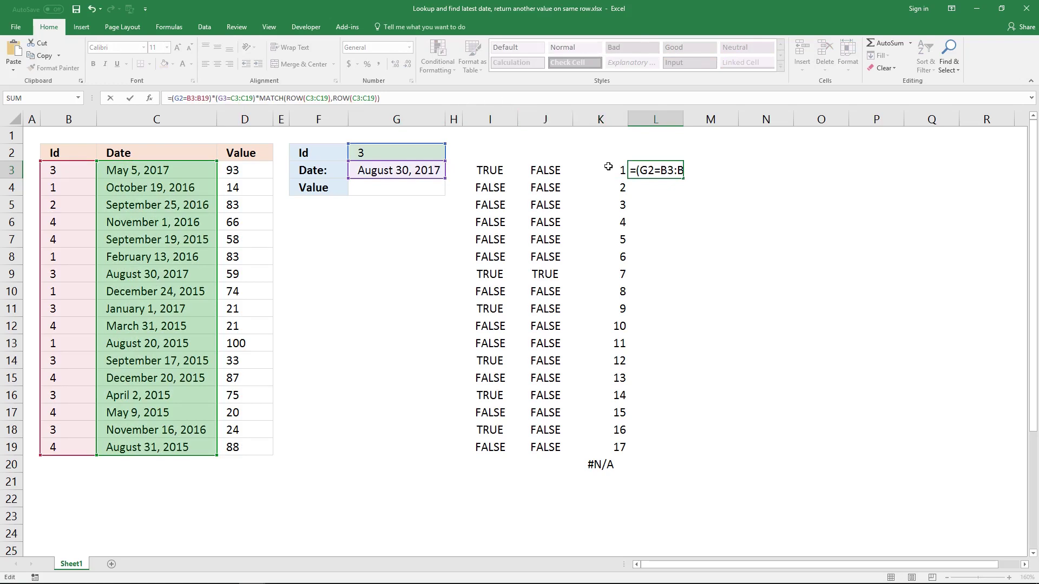
left_click(473, 99)
key("ctrl+shift+Return")
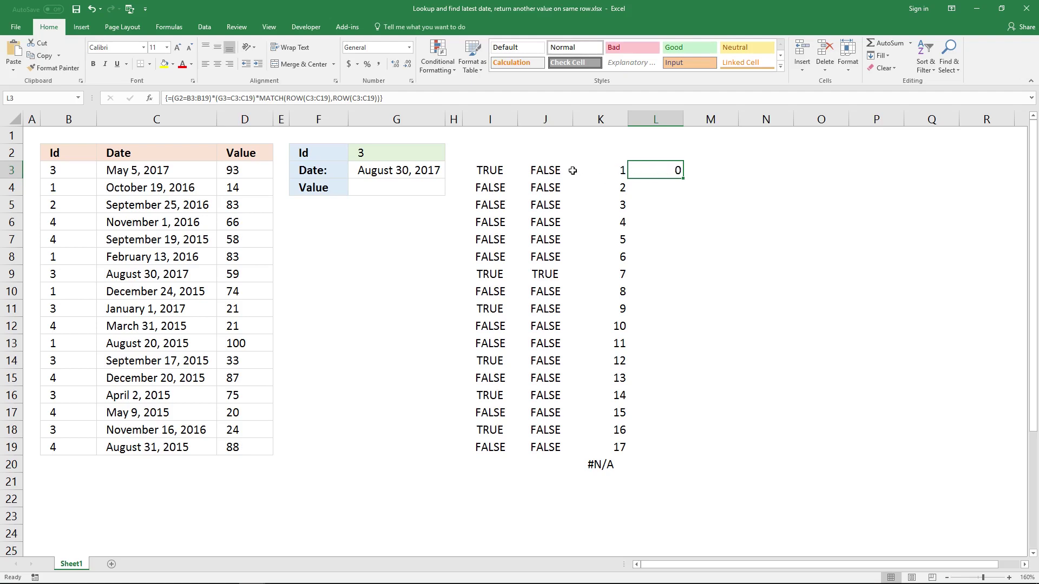
Extend the combined array formula from L3 over L3:L19 and compare its row 9 result with I9 and J9
left_click_drag(650, 172, 665, 447)
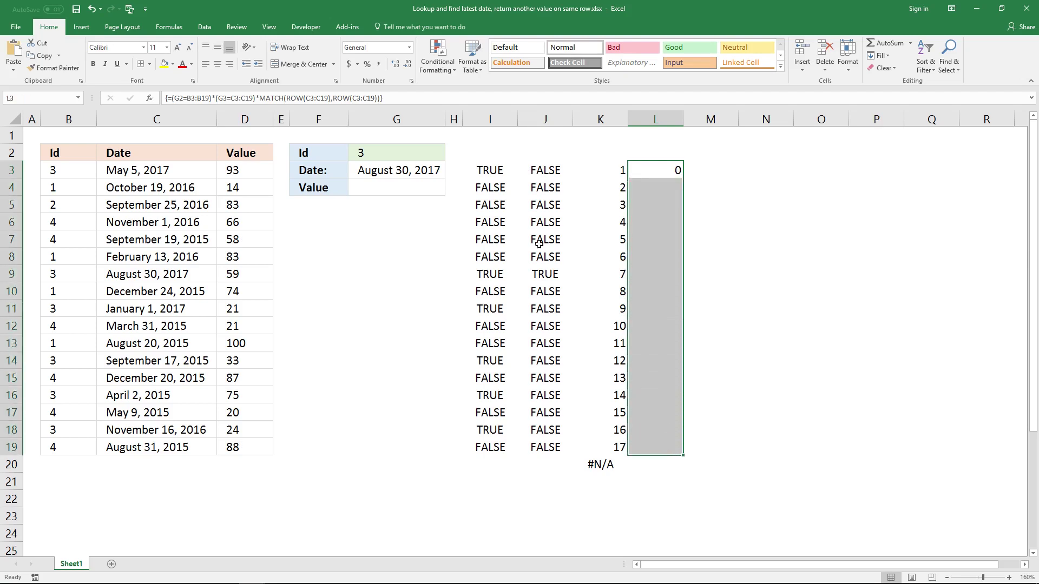
left_click(434, 103)
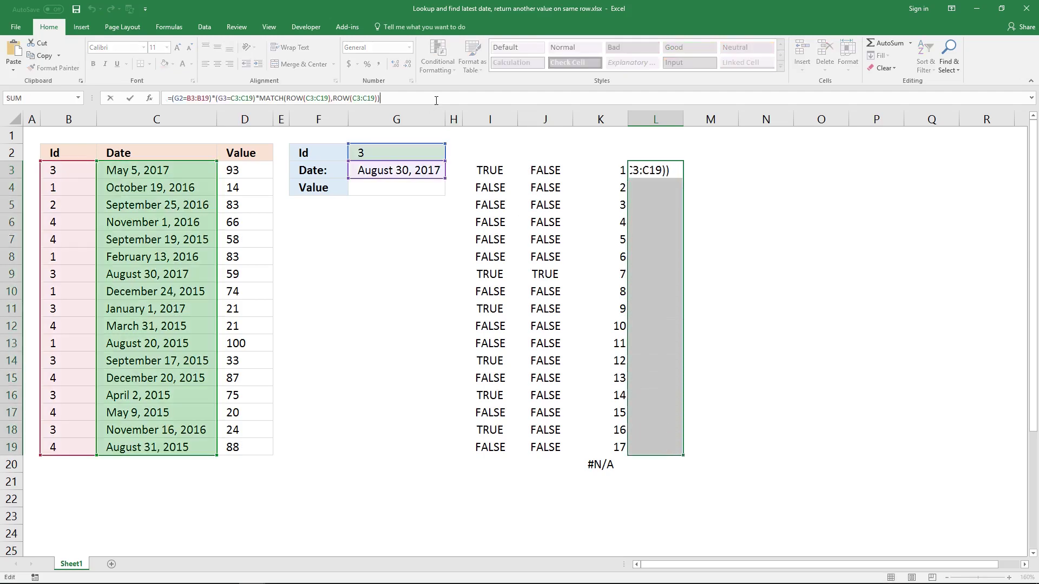
key("ctrl+shift+Return")
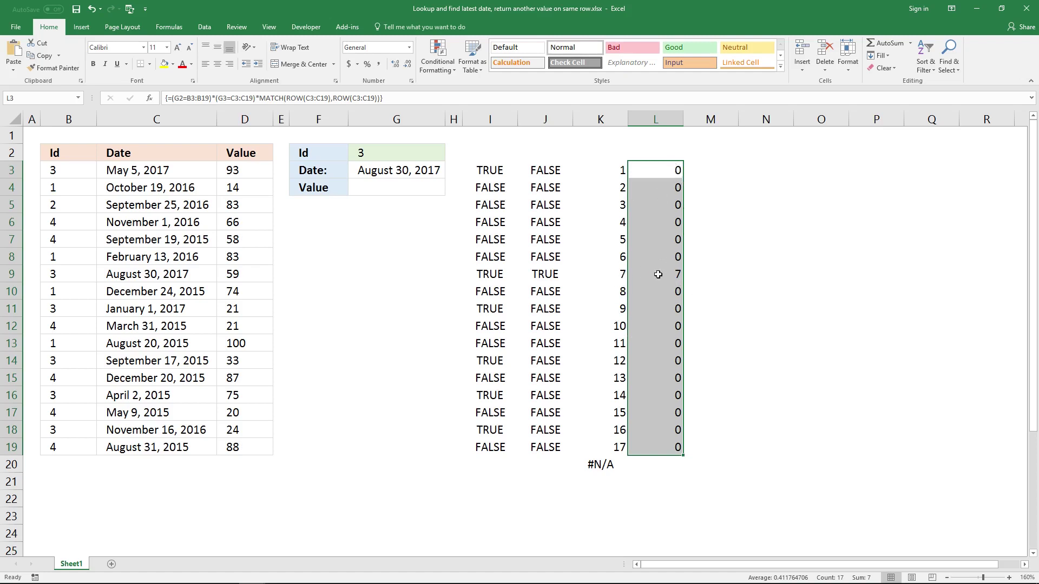
left_click(493, 276)
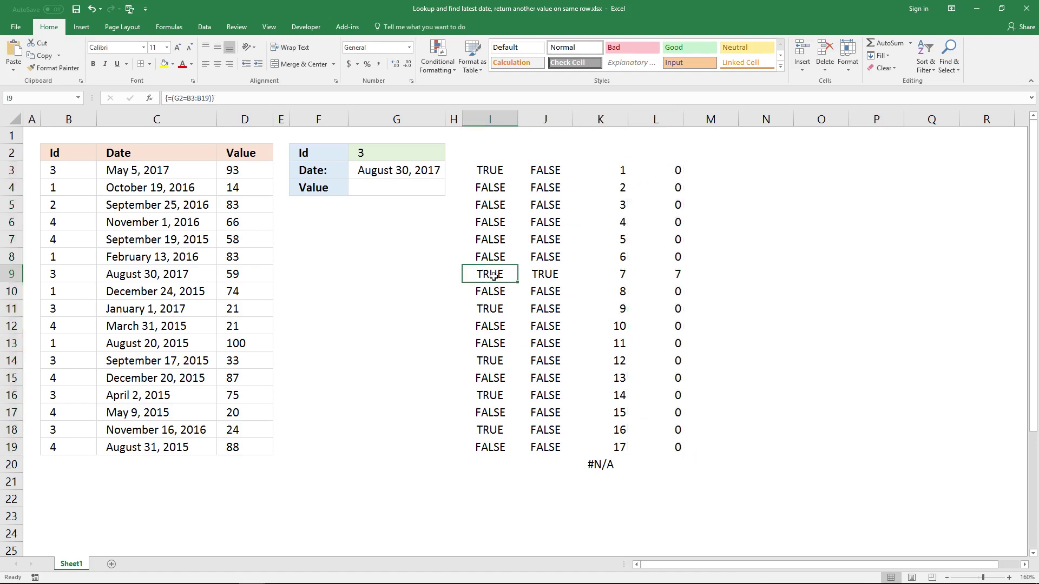
left_click(539, 274)
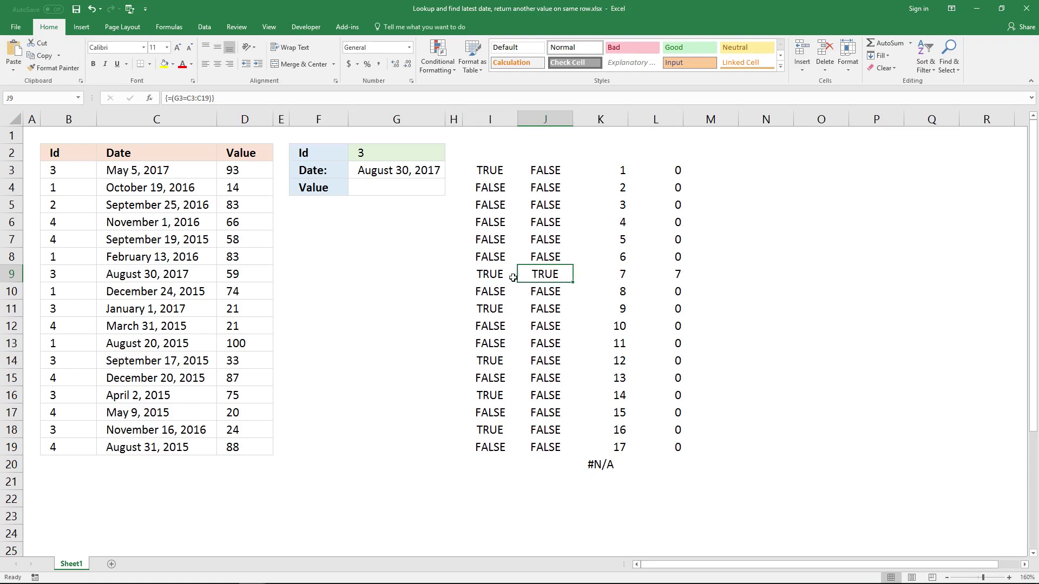
left_click(498, 277)
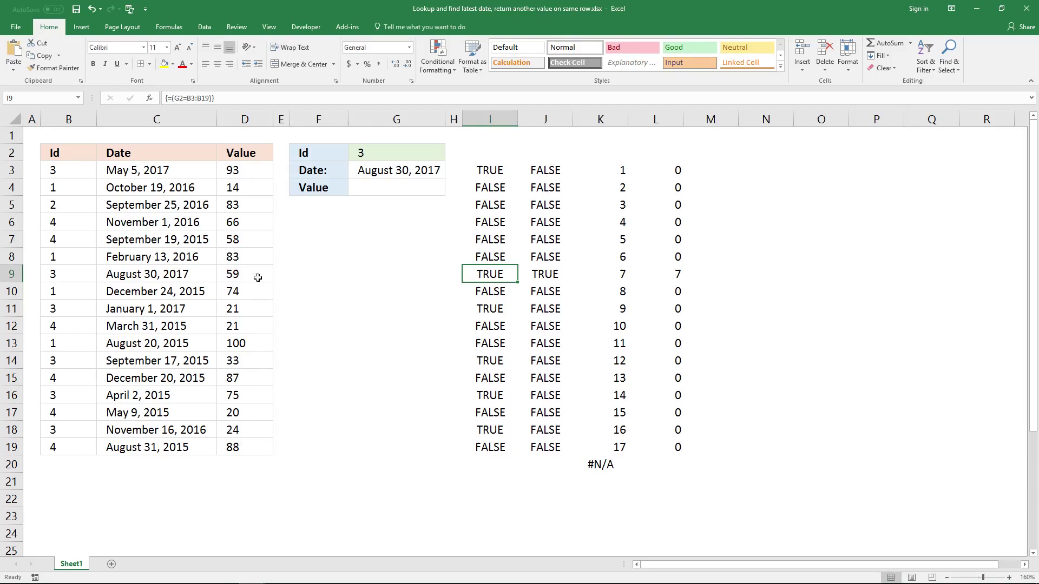
Enter =SUMPRODUCT((G2=B3:B19)*(G3=C3:C19)*MATCH(ROW(C3:C19),ROW(C3:C19))) in G4, reusing the expression copied from L3
left_click(671, 171)
left_click(404, 99)
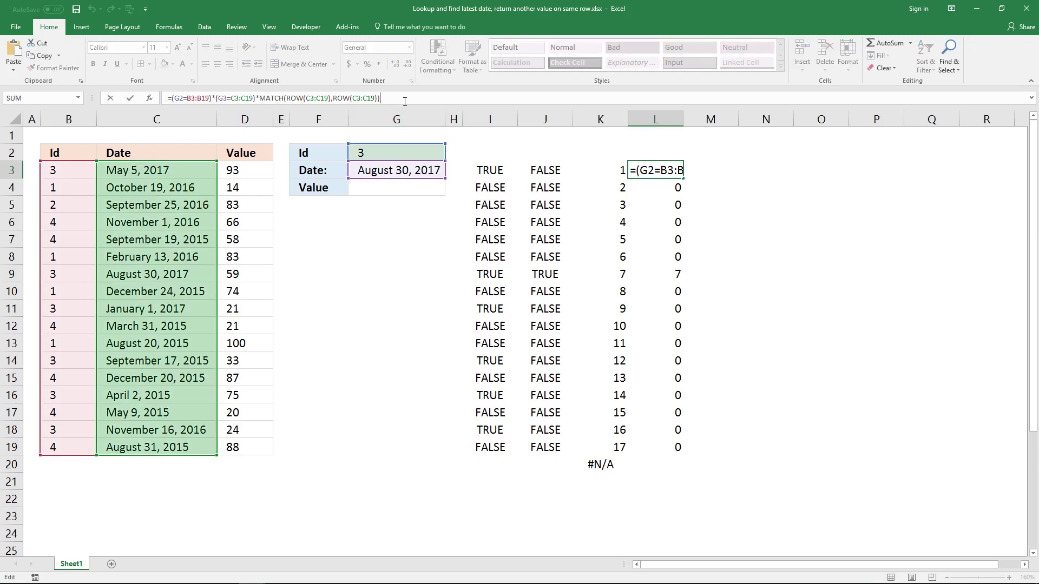
left_click_drag(405, 99, 169, 99)
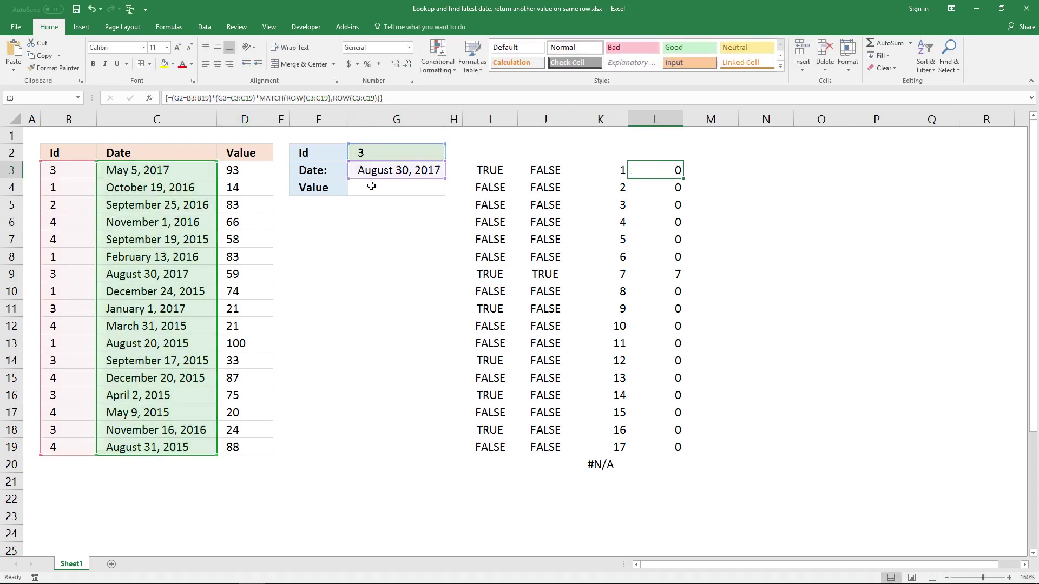
key("Escape")
left_click(387, 190)
left_click(339, 103)
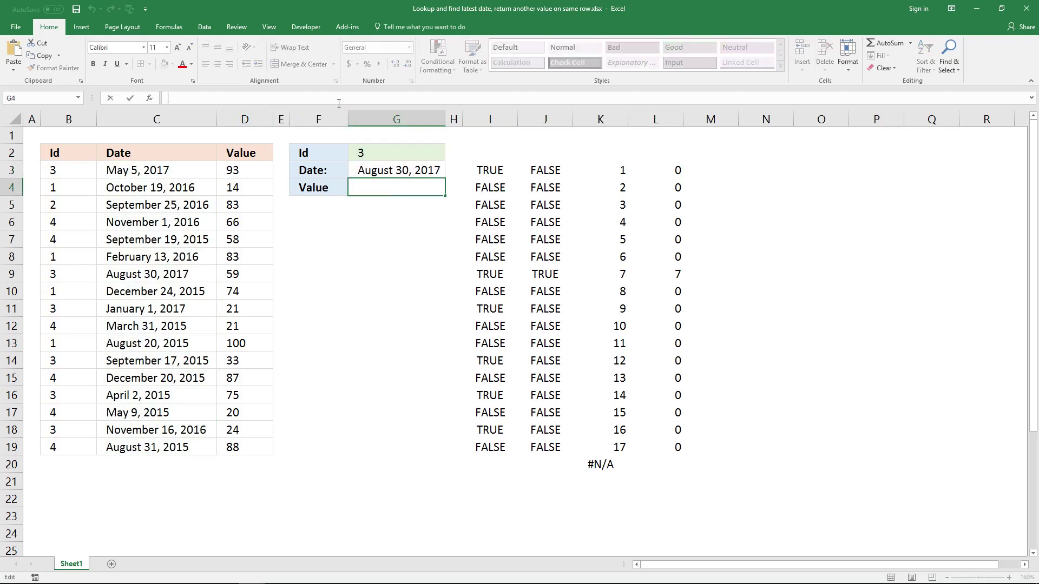
type("=")
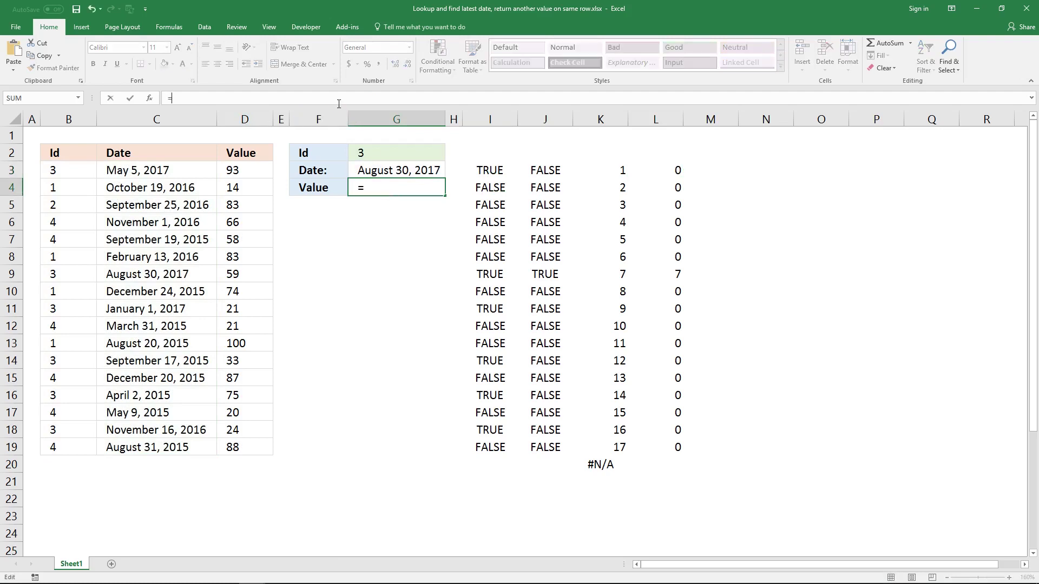
type("SUMP")
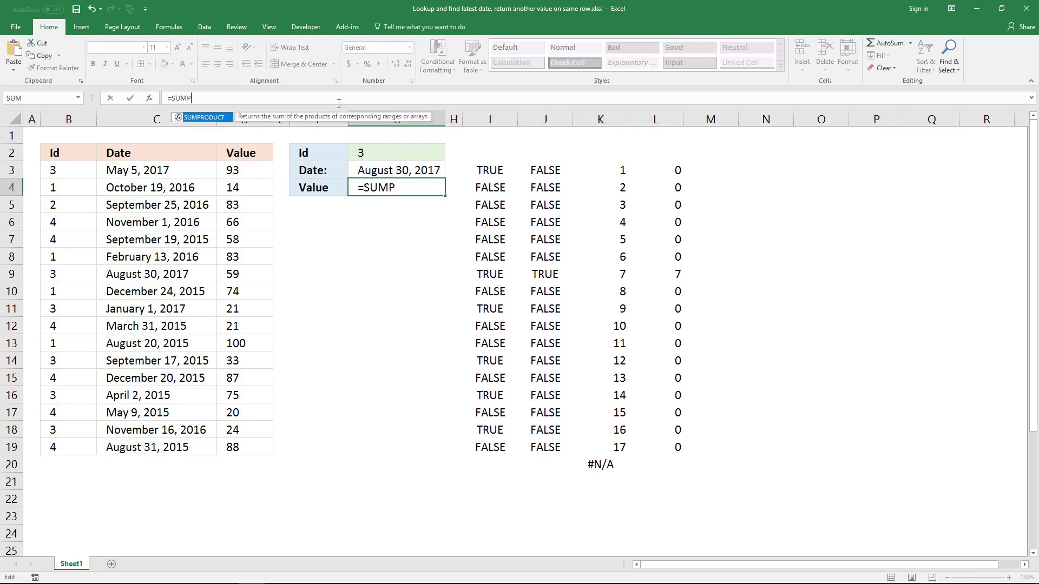
type("RODUCT(")
key("ctrl+v")
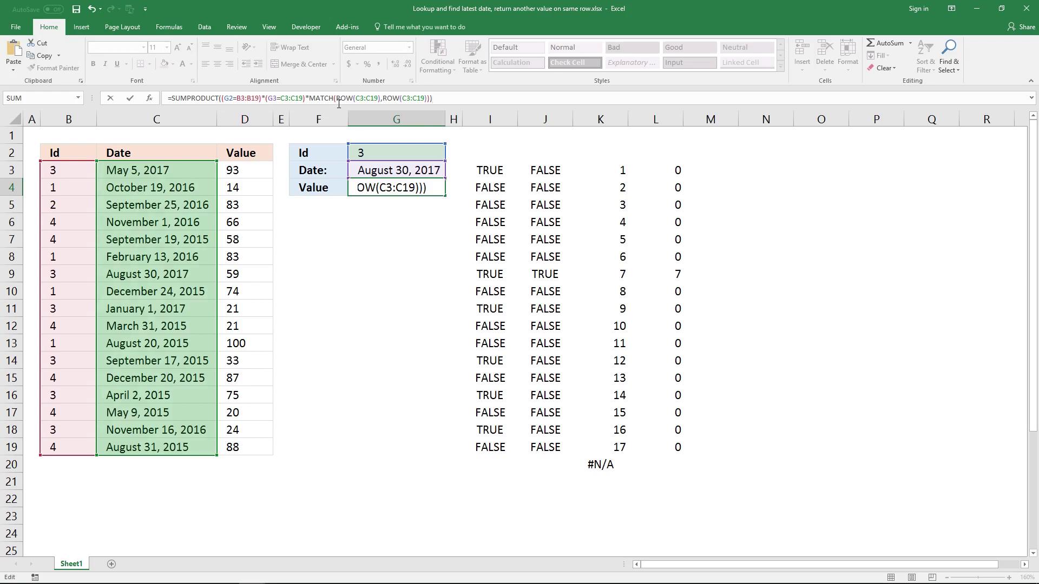
key("Return")
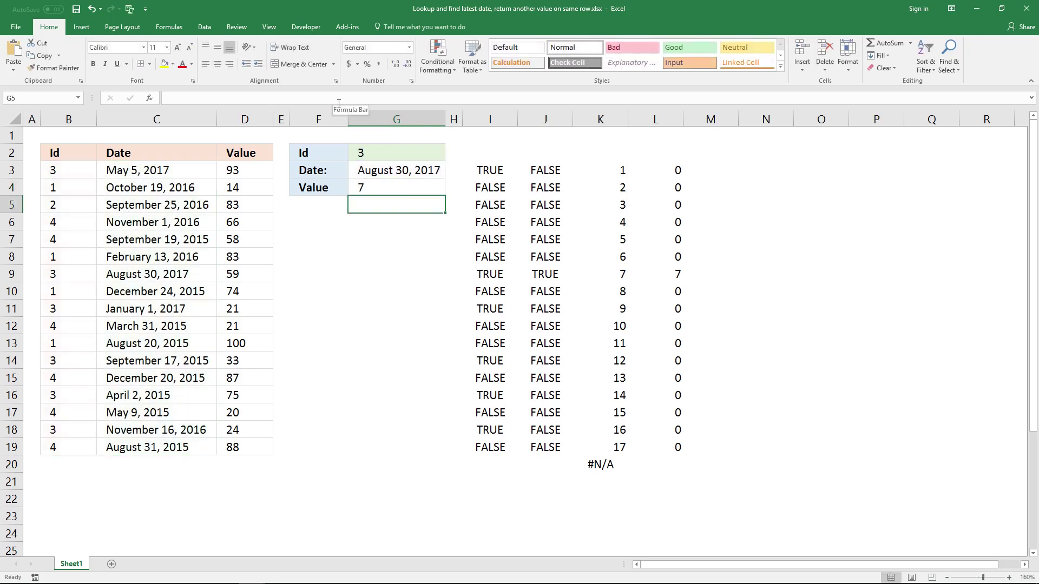
Examine the SUMPRODUCT formula in G4 and the Value range D3:D19 it should return from
key("Up")
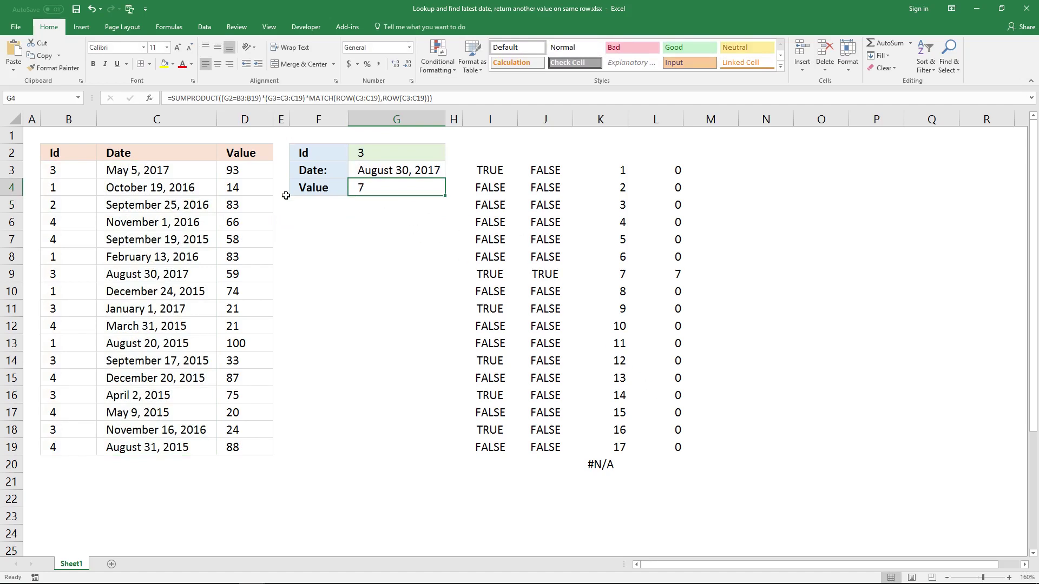
left_click(171, 98)
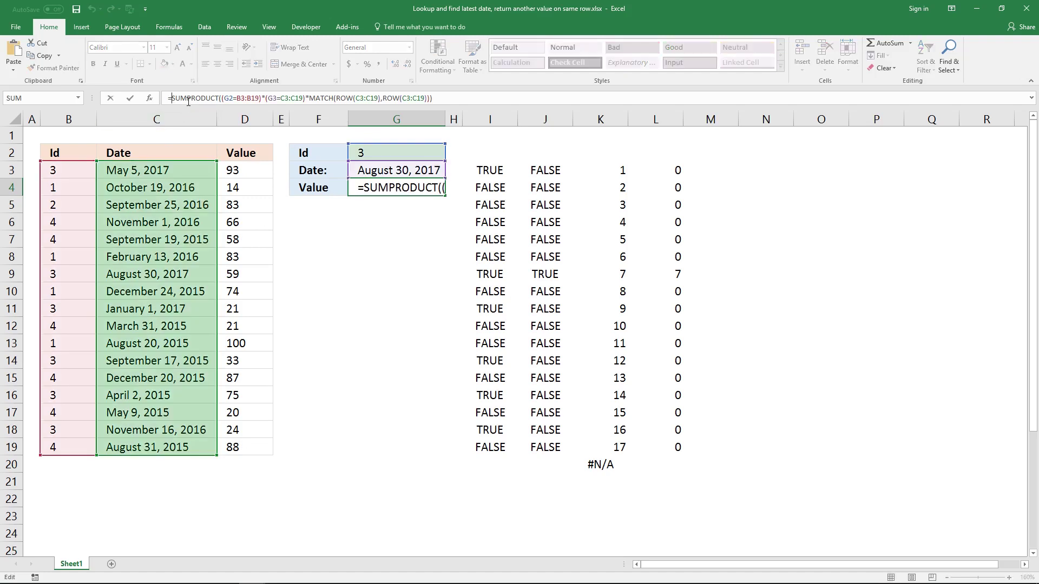
key("Escape")
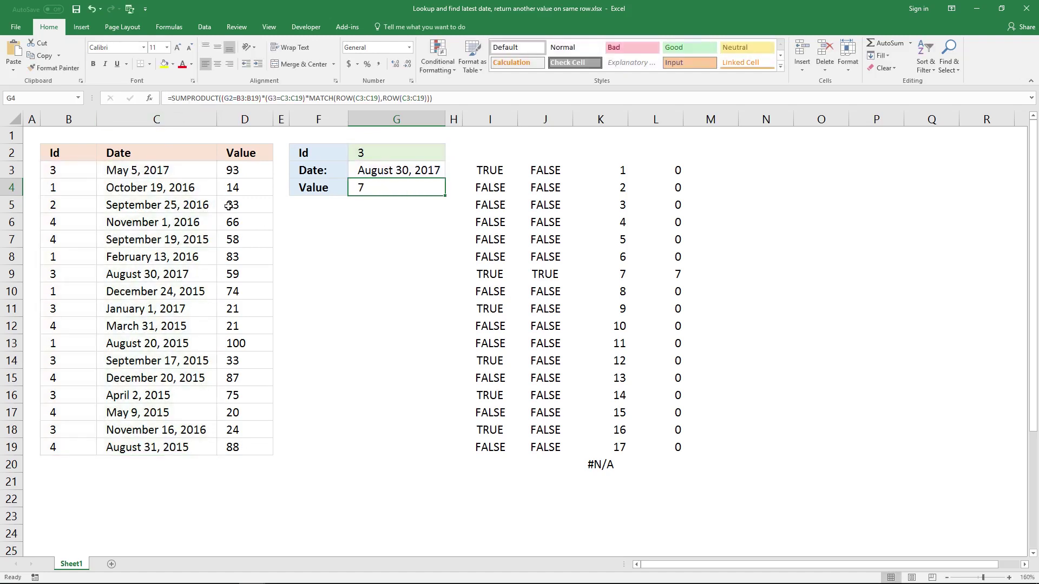
left_click_drag(241, 171, 244, 440)
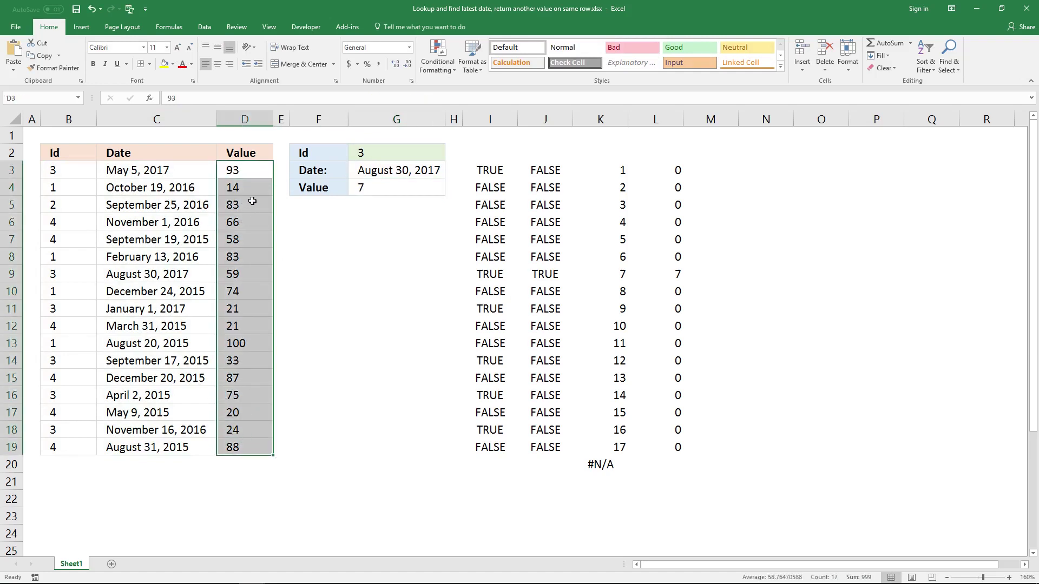
Wrap the SUMPRODUCT formula in G4 in INDEX with D3:D19 as the array and SUMPRODUCT as row number, and compare the result with D9
left_click(243, 270)
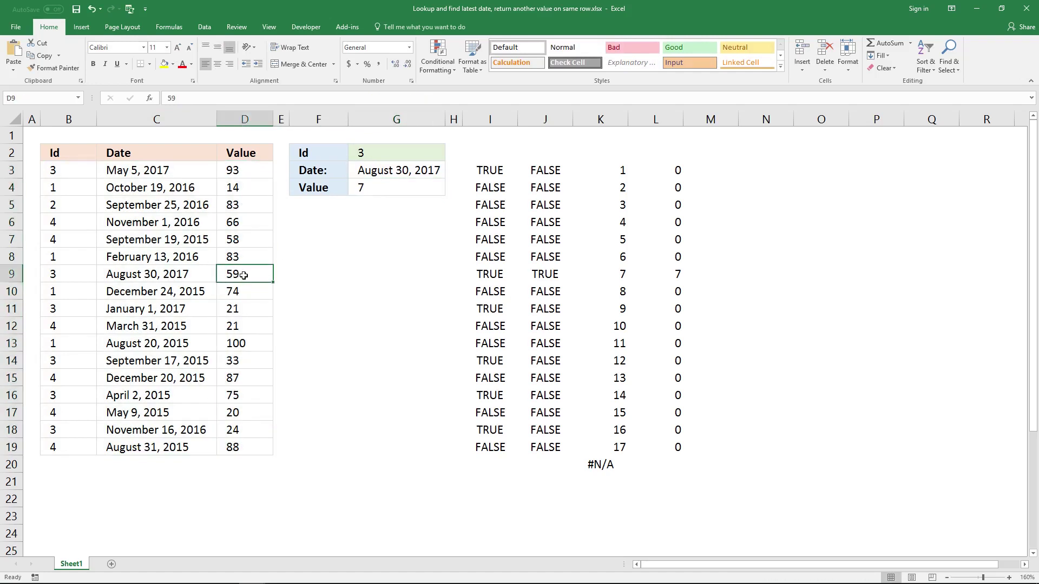
left_click(359, 193)
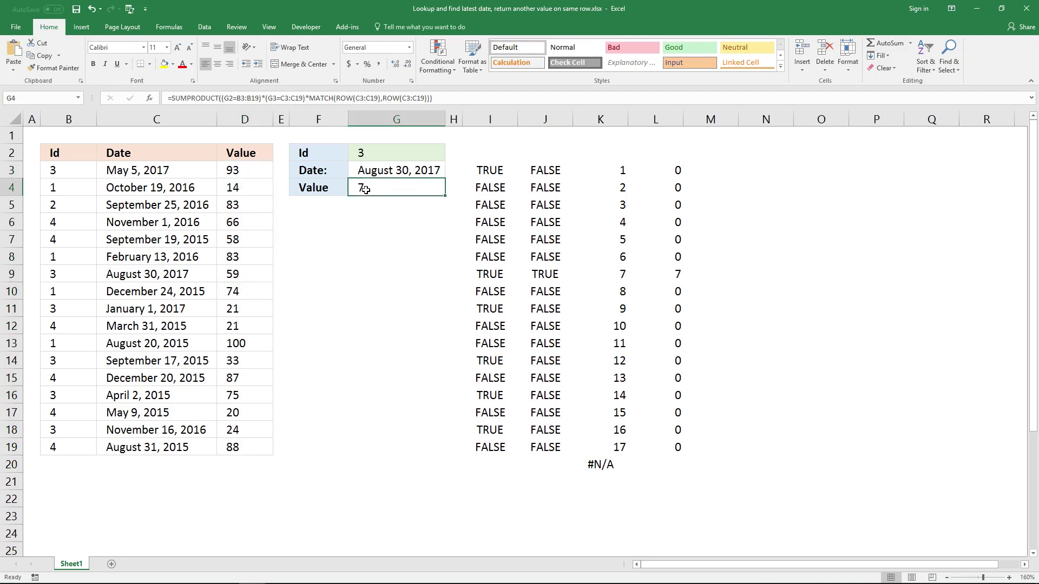
key("F2")
left_click(172, 98)
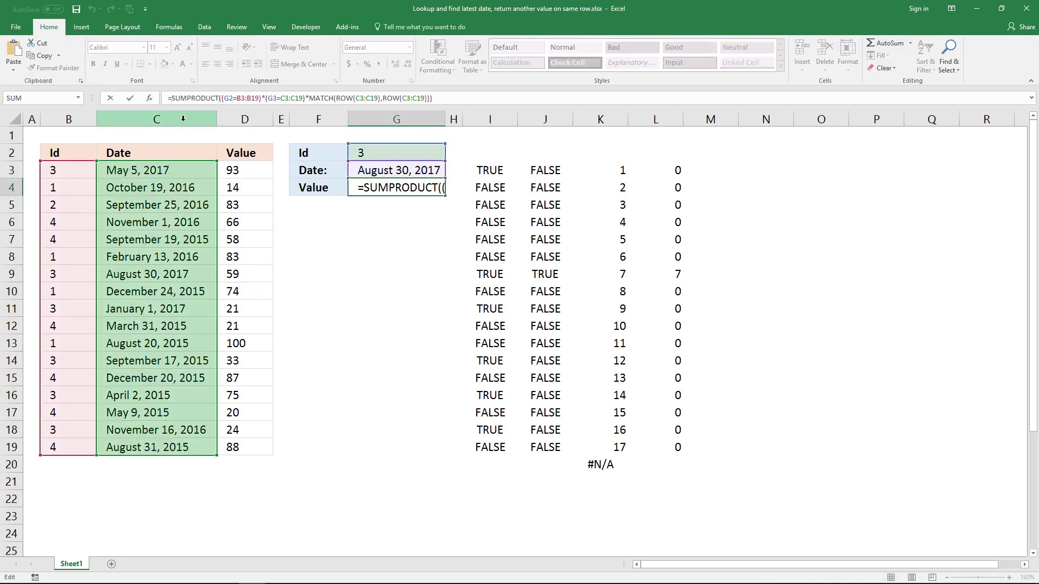
type("INDEX(")
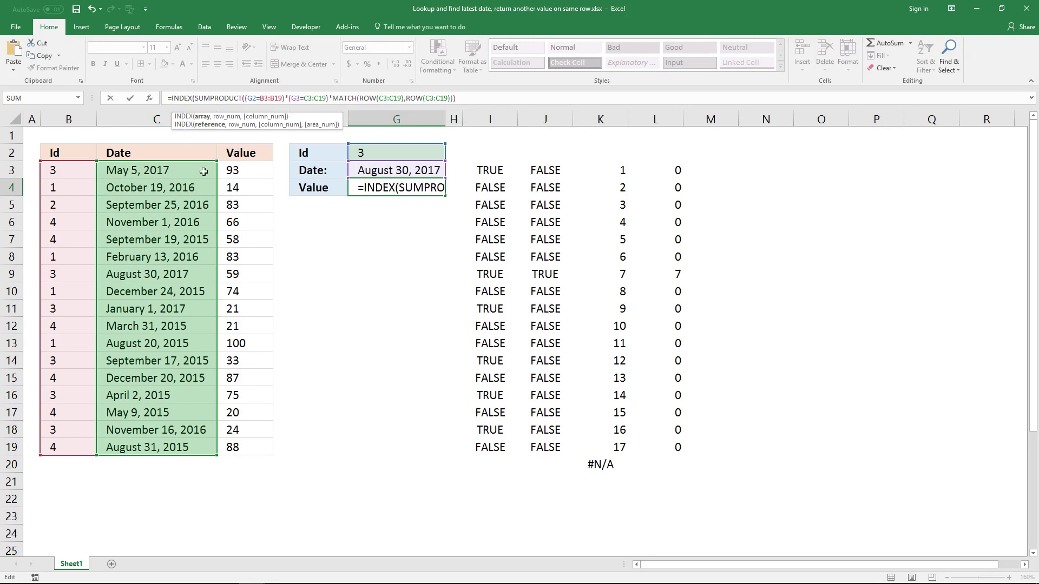
left_click_drag(233, 171, 253, 450)
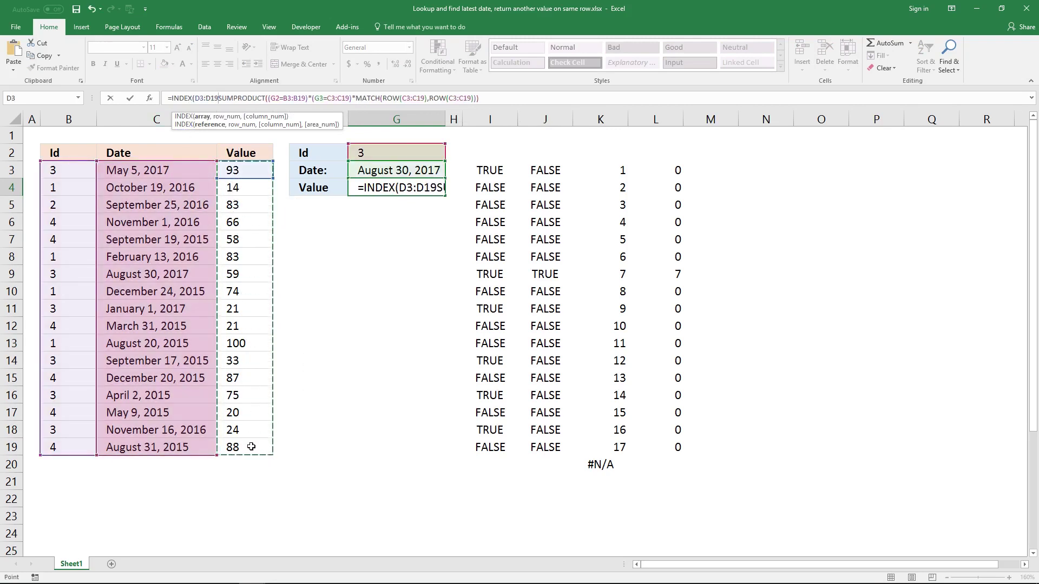
type(",")
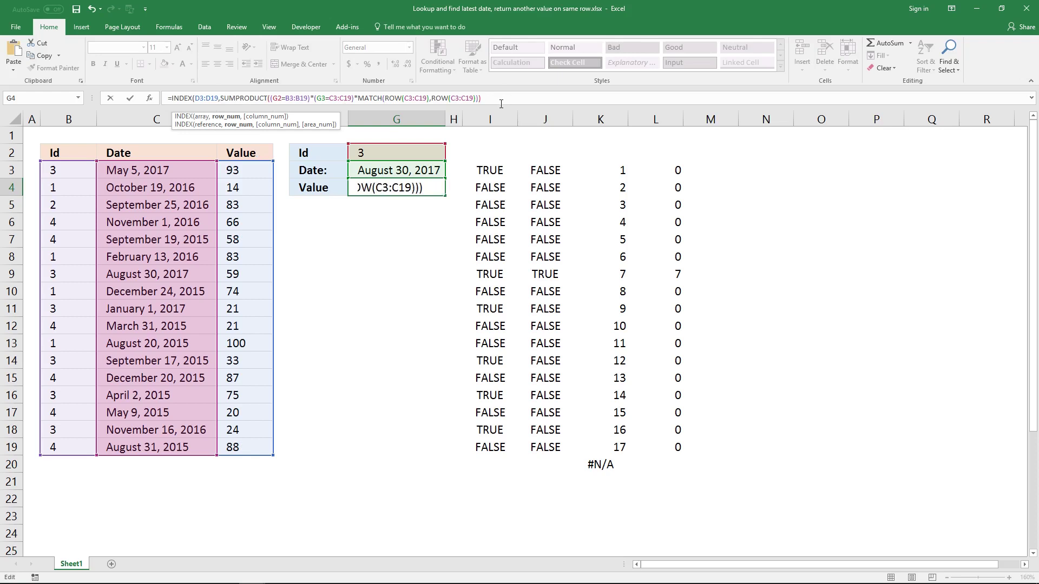
type(")")
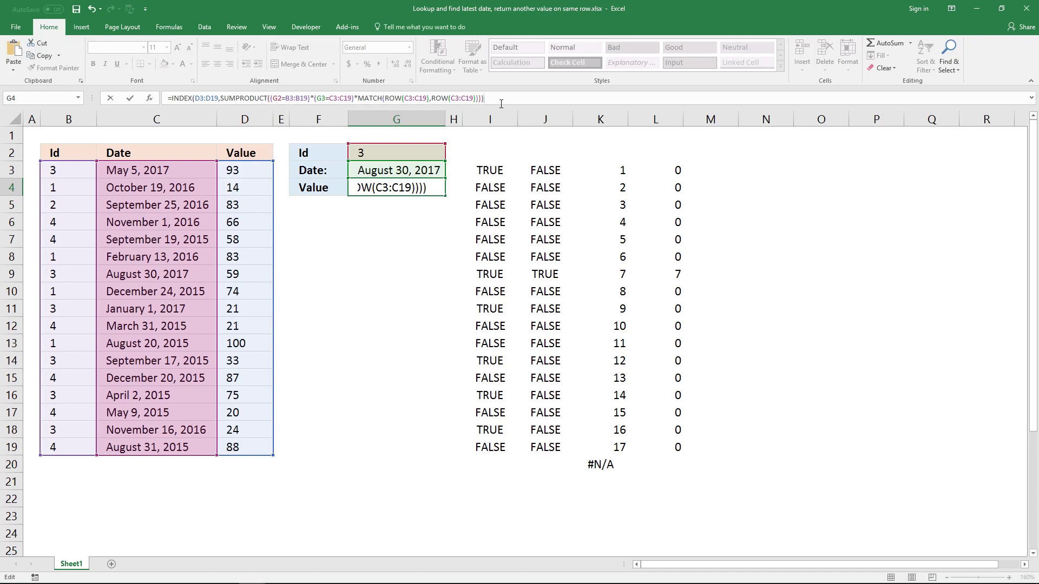
key("Return")
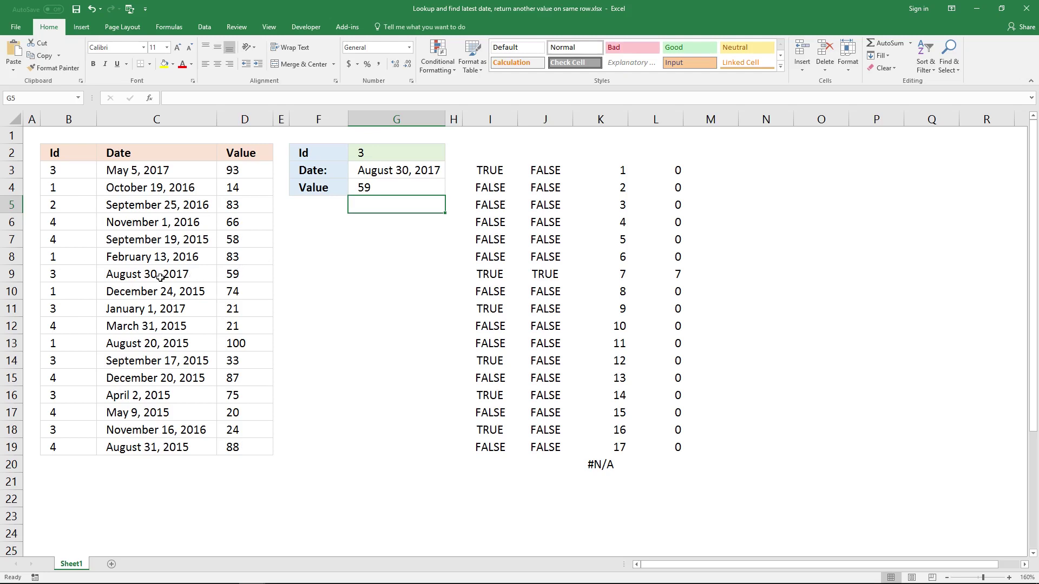
left_click(254, 273)
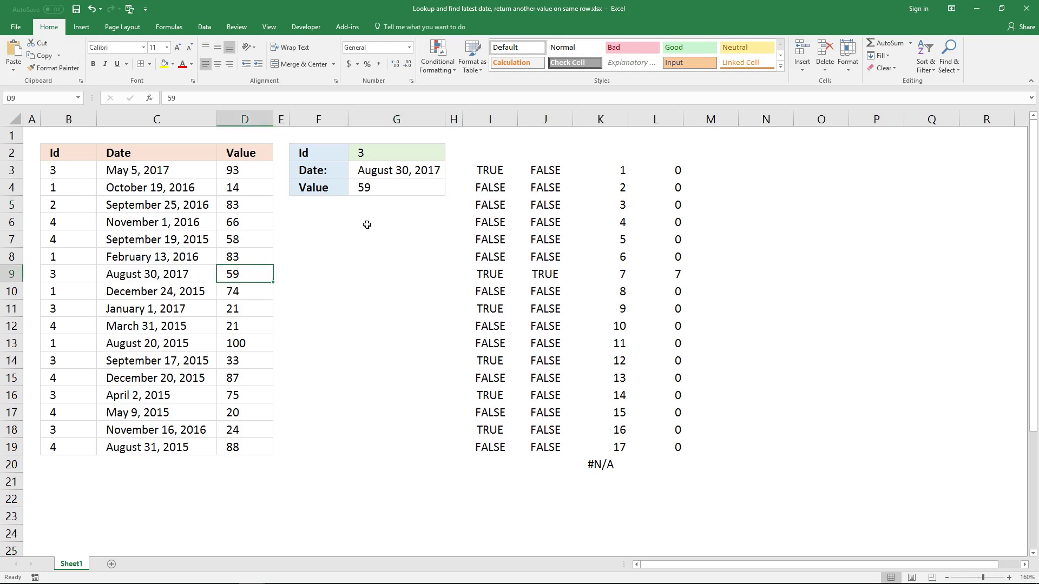